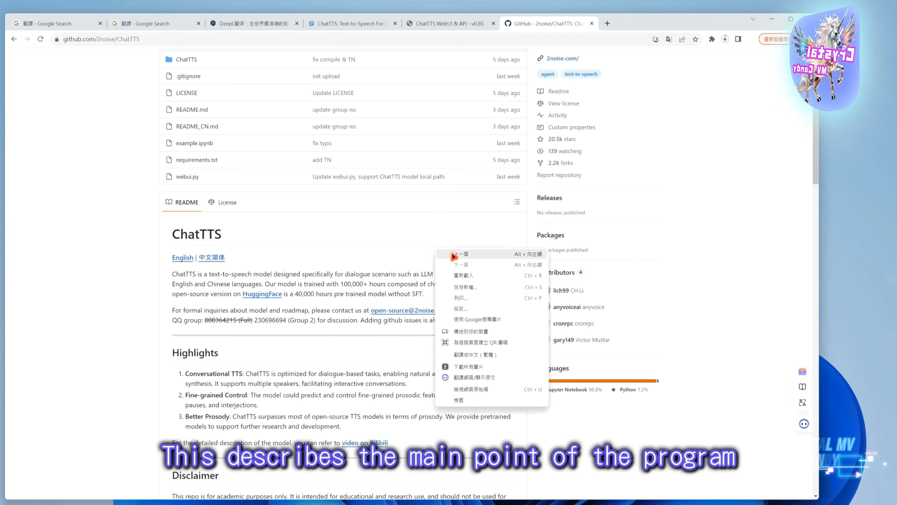
Translate the ChatTTS GitHub page into Traditional Chinese and read through the README's introduction and highlights
click(496, 358)
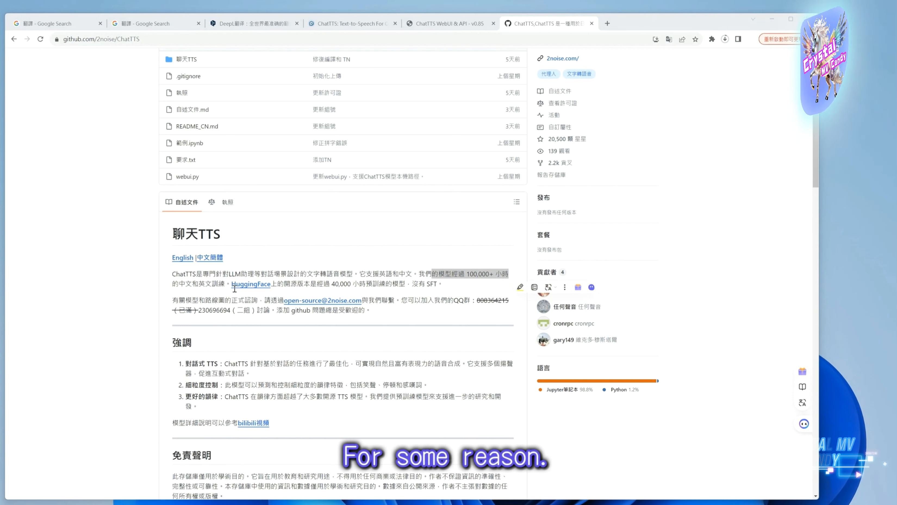
drag(232, 290, 377, 289)
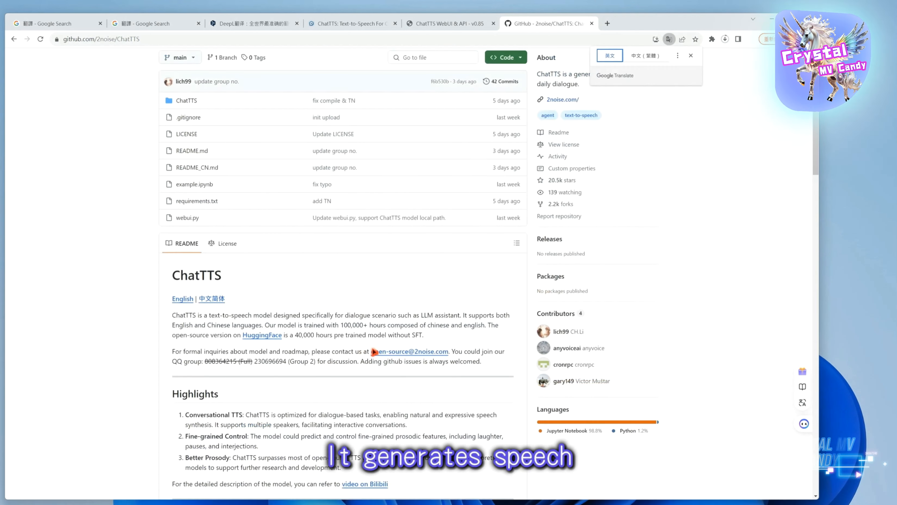
scroll(345, 338, down, 3)
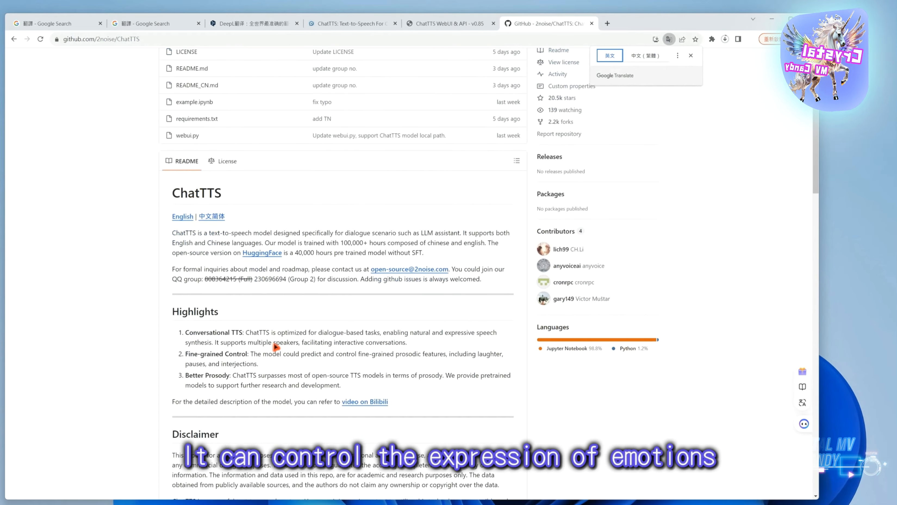
scroll(275, 344, down, 6)
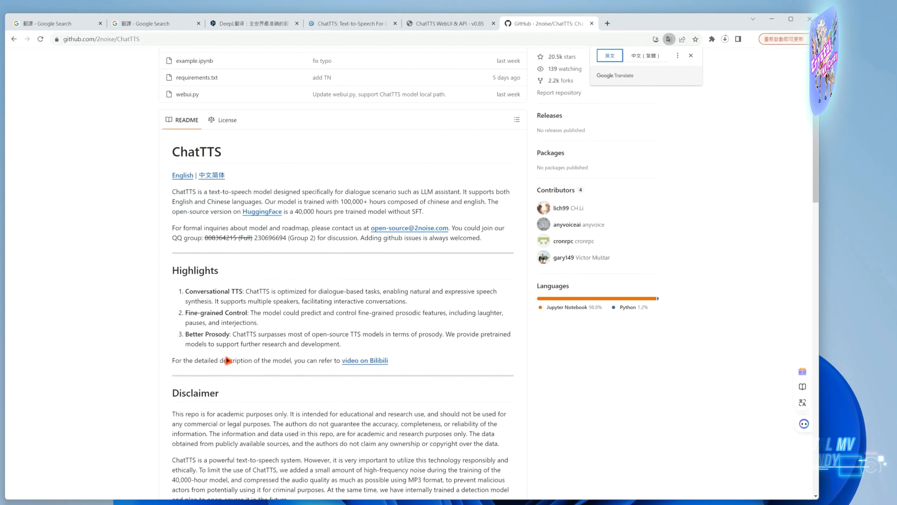
scroll(244, 180, up, 3)
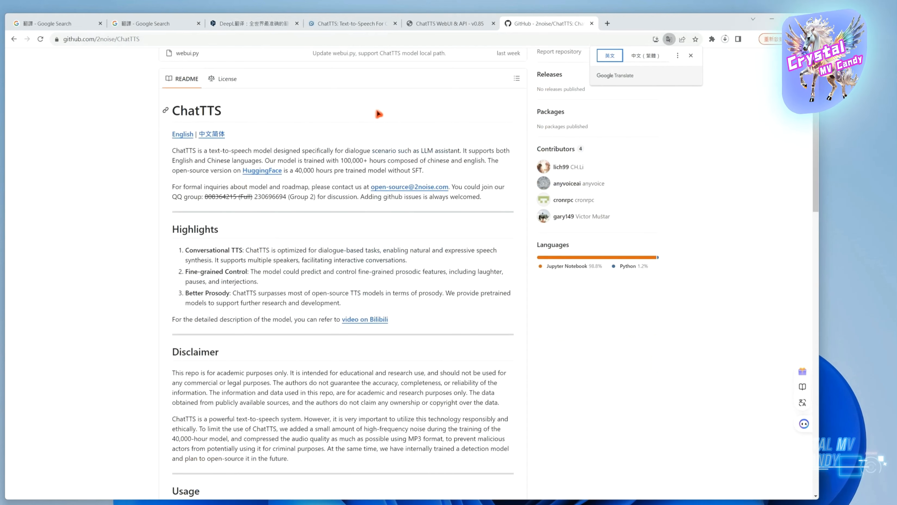
scroll(371, 53, up, 1)
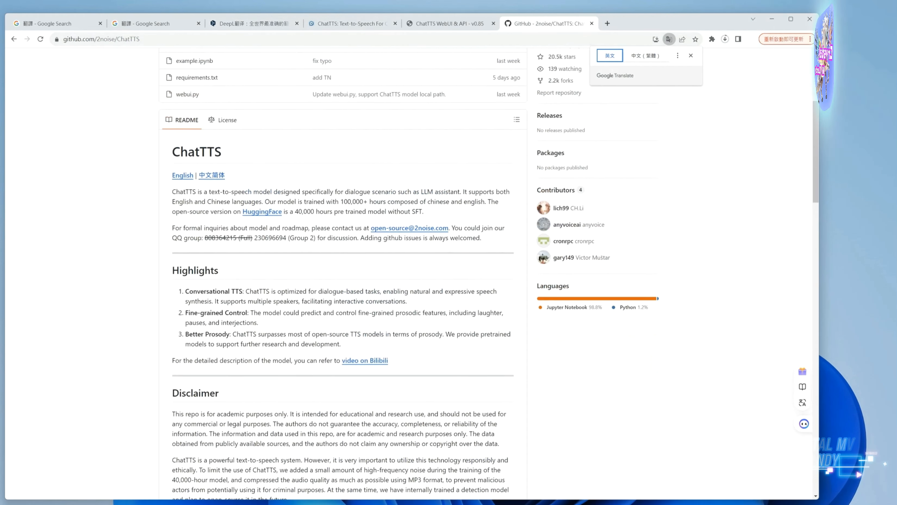
Look over the landing page of the ChatTTS website at chattts.com
click(339, 24)
scroll(527, 342, down, 1)
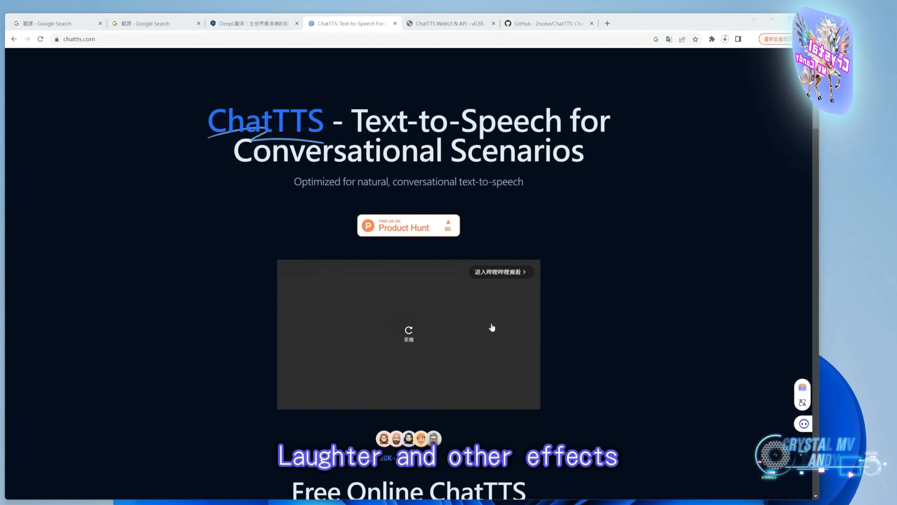
scroll(466, 337, down, 7)
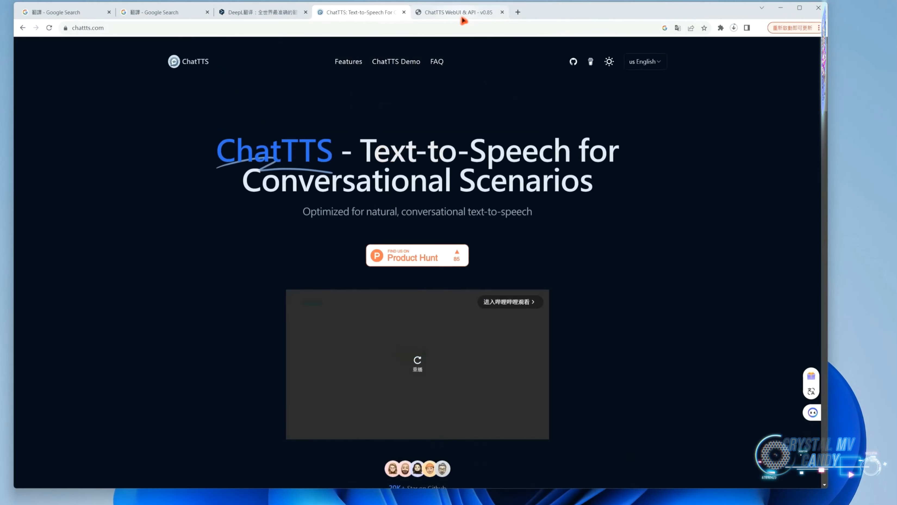
Go to the ChatTTS WebUI and examine its text box and the list of preset male and female voices
click(455, 12)
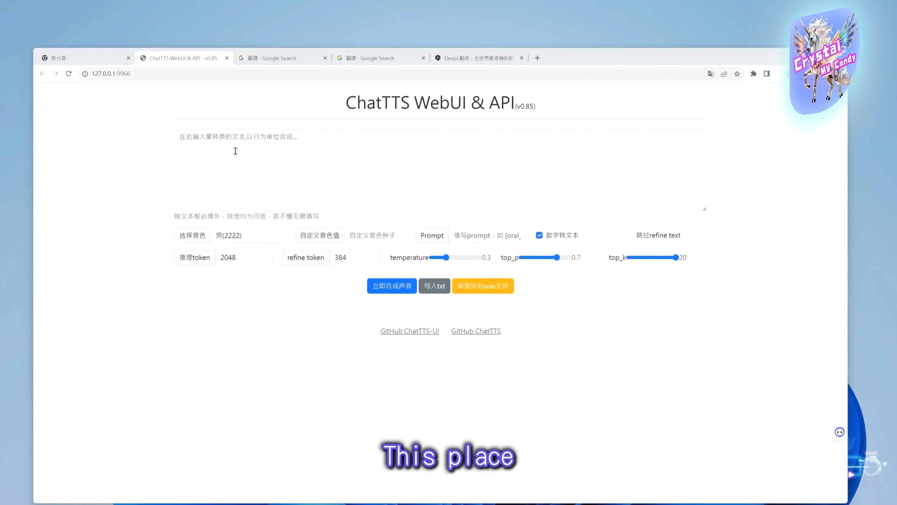
click(195, 140)
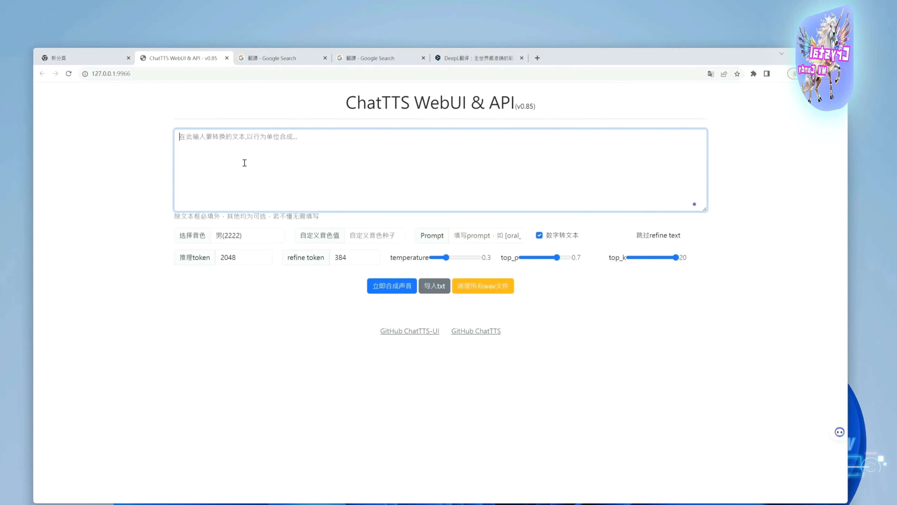
click(196, 240)
click(240, 243)
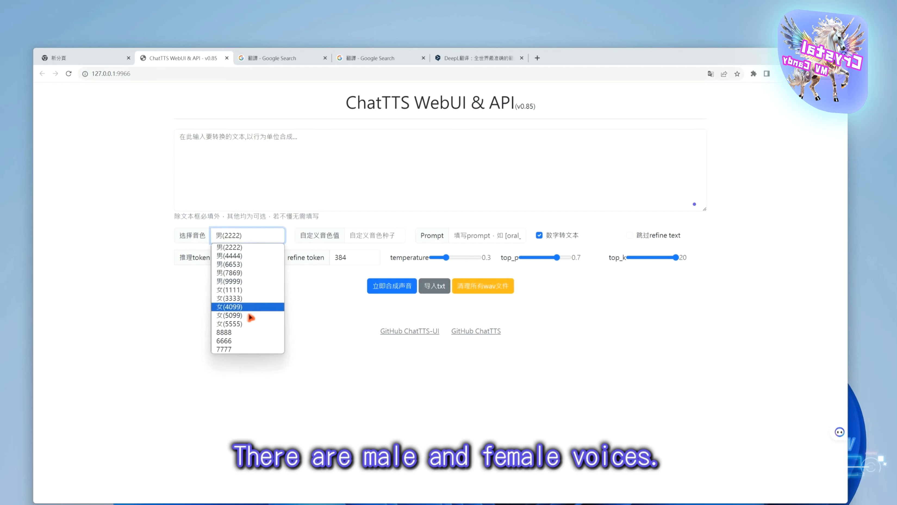
click(310, 310)
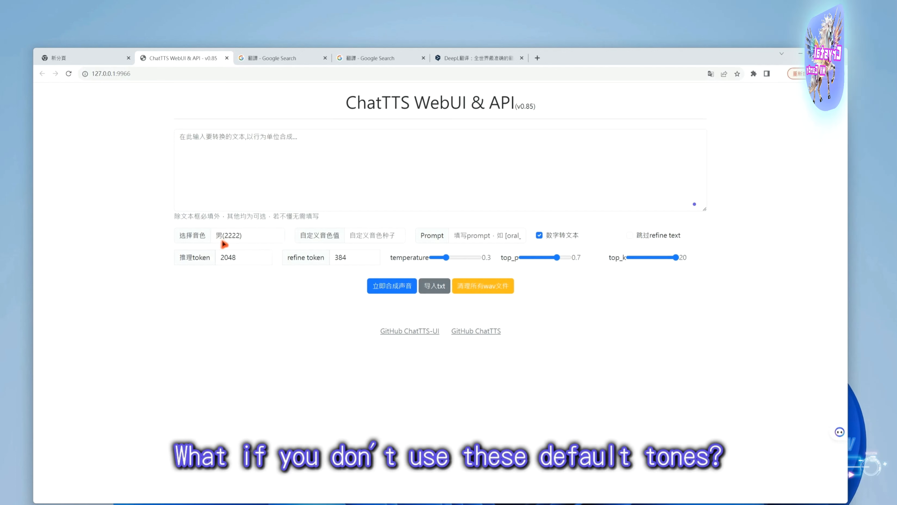
Set the custom voice value (自定义音色值) to 1234 and replace it with 5566
click(370, 242)
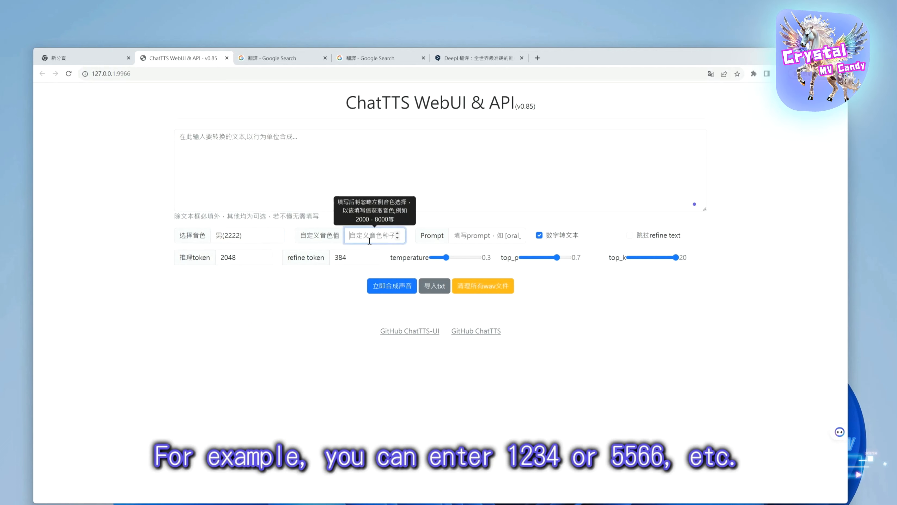
text(1234)
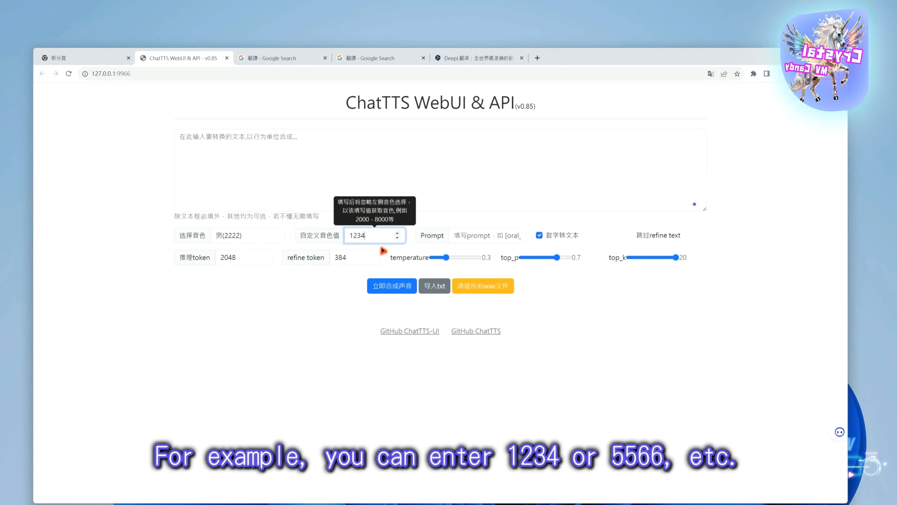
drag(365, 238, 347, 240)
text(5566)
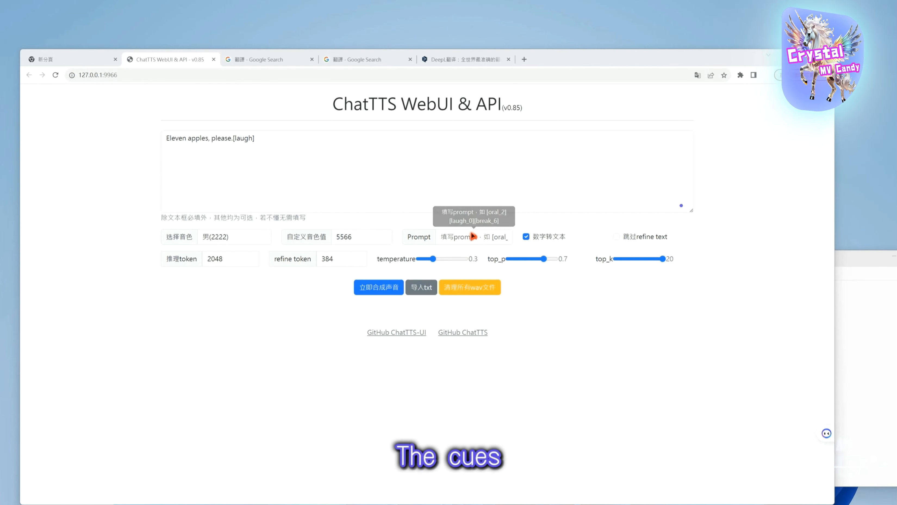
Highlight the number 11 in the sample sentence and turn on number-to-text conversion (数字转文本)
drag(265, 141, 194, 138)
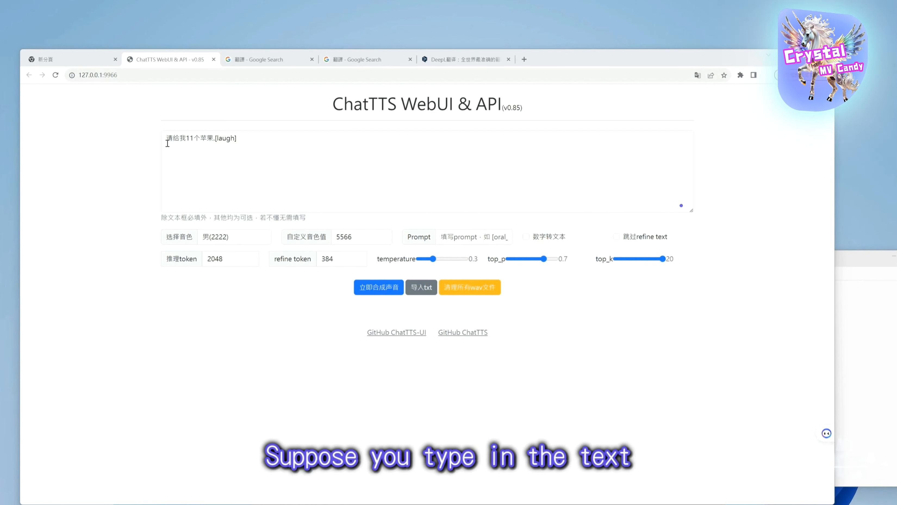
drag(167, 143, 200, 139)
click(197, 143)
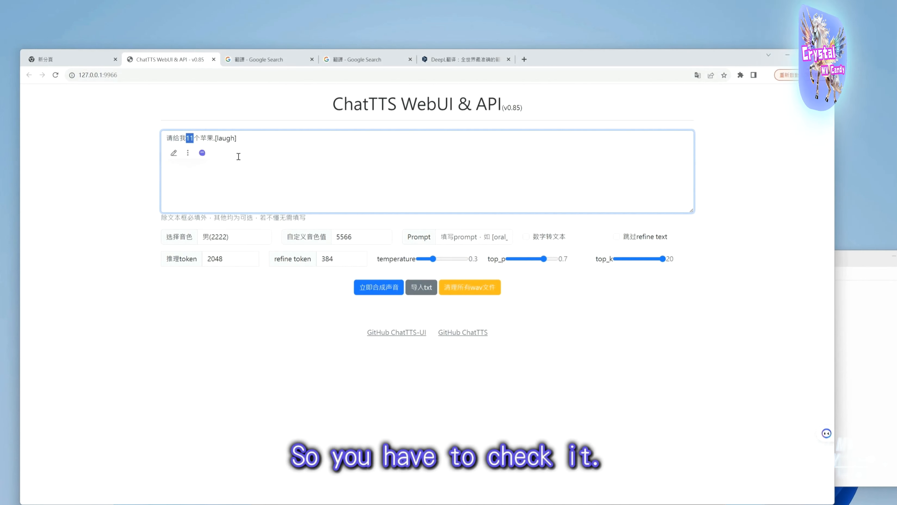
click(527, 236)
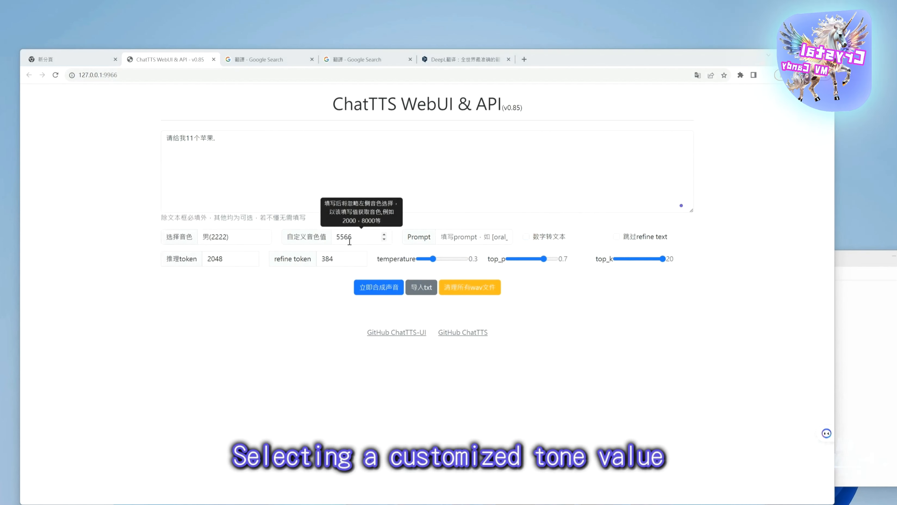
Synthesize speech for 请给我11个苹果. with number-to-text conversion off and play the resulting clip
click(381, 293)
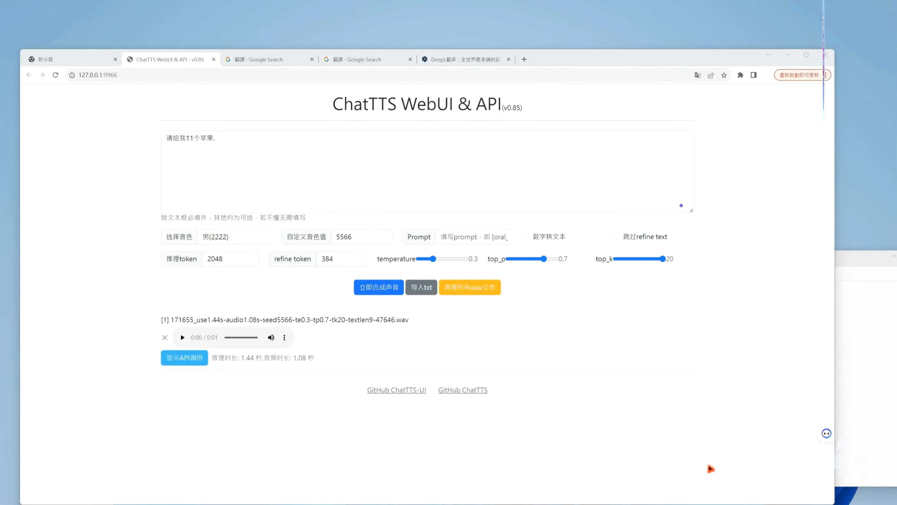
mouse_move(532, 245)
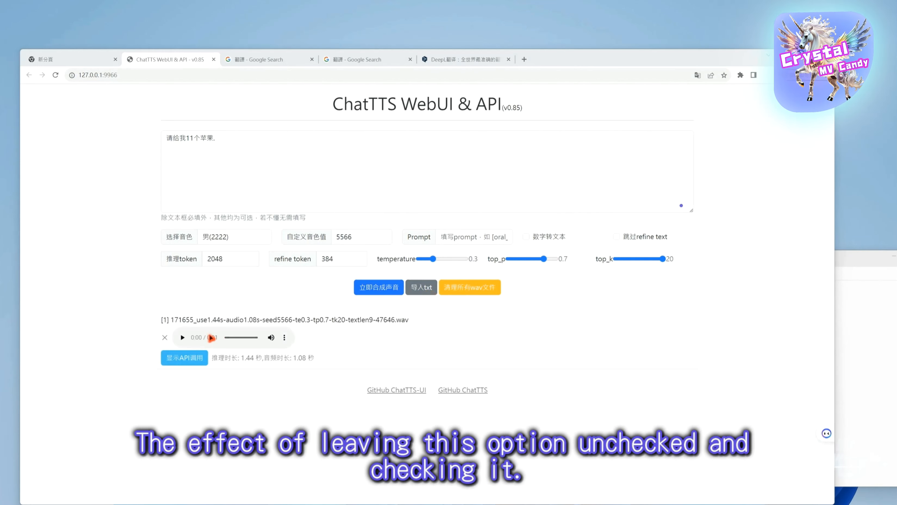
click(182, 337)
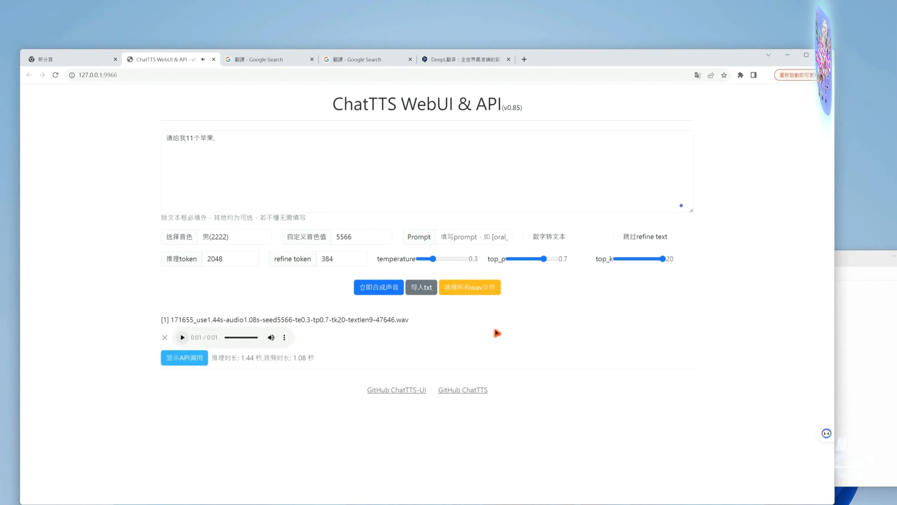
Turn on number-to-text conversion and play the newly synthesized clip of the same sentence
click(526, 237)
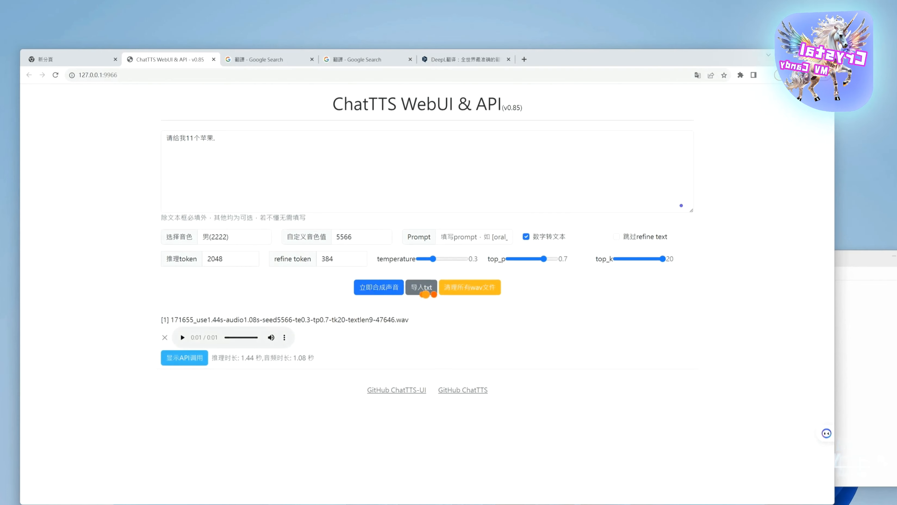
click(188, 340)
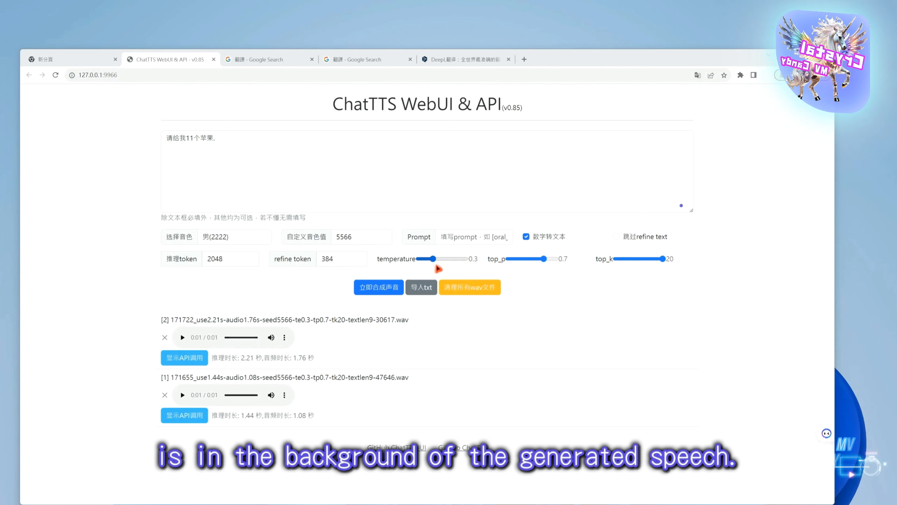
Lower the temperature setting below 0.3
mouse_move(438, 267)
mouse_down()
mouse_move(427, 266)
mouse_move(458, 267)
mouse_move(424, 269)
mouse_up()
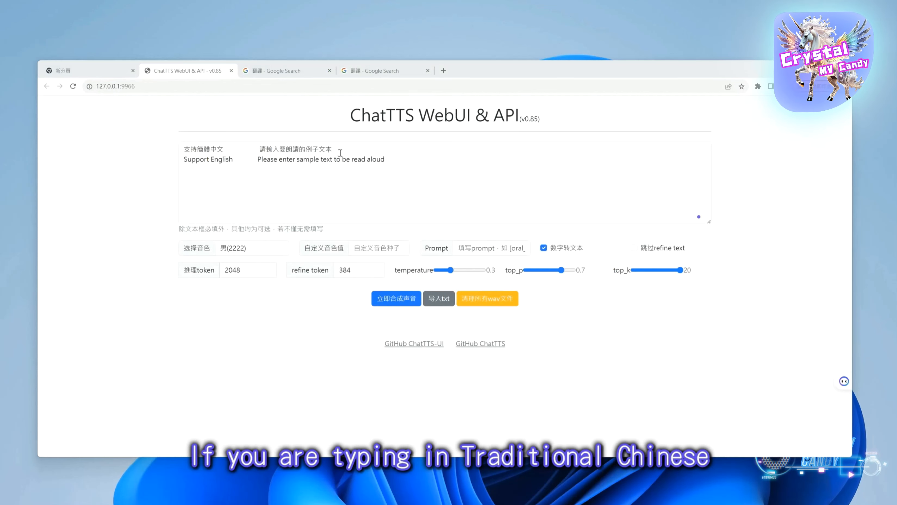
Convert the Traditional Chinese line to Simplified Chinese in Google's translator and replace it in the WebUI text box with 支持简体中文 请输入要朗读的例子文本
drag(340, 152, 166, 155)
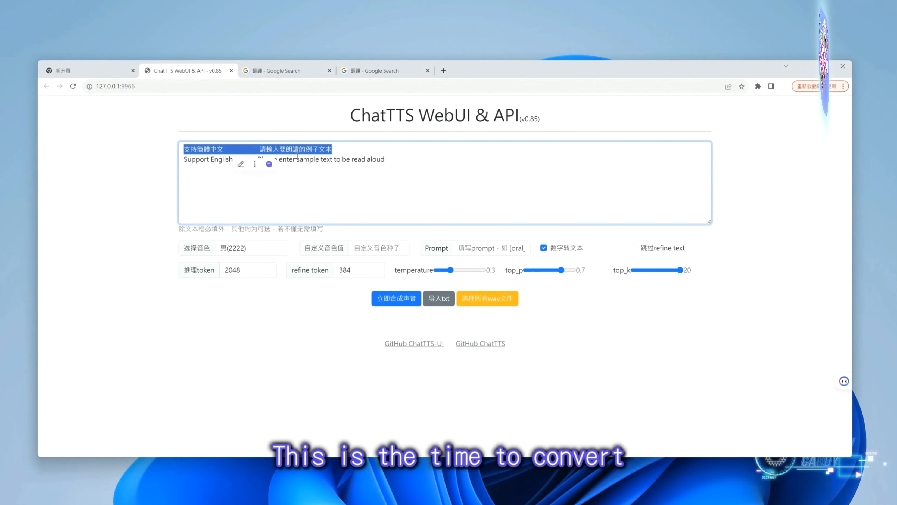
click(303, 75)
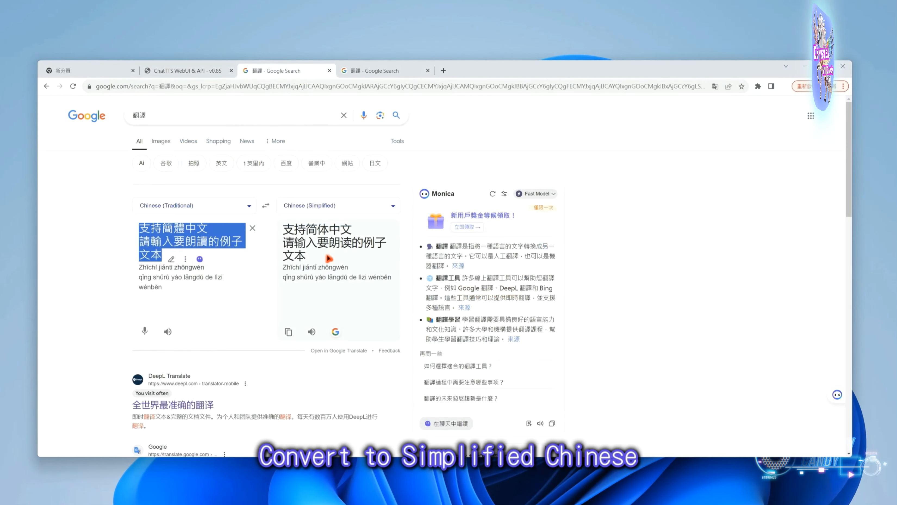
drag(339, 253, 282, 228)
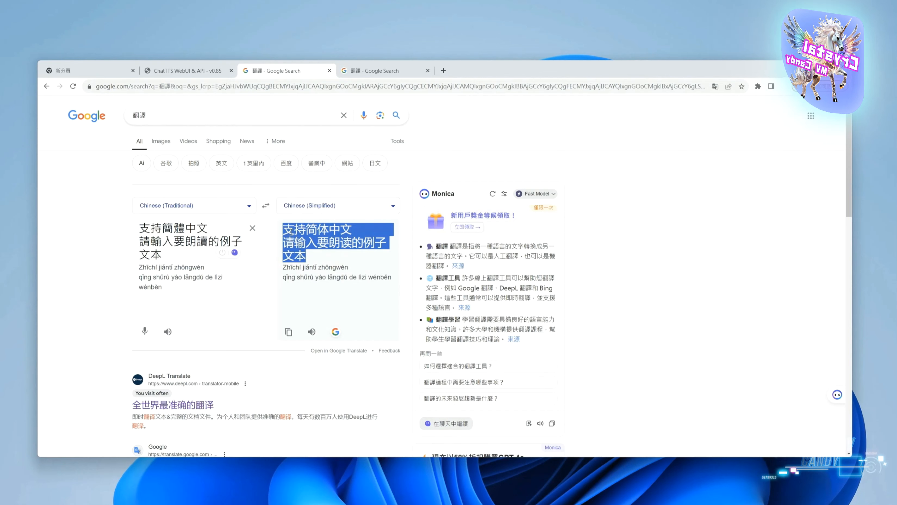
right_click(311, 230)
click(332, 235)
click(187, 70)
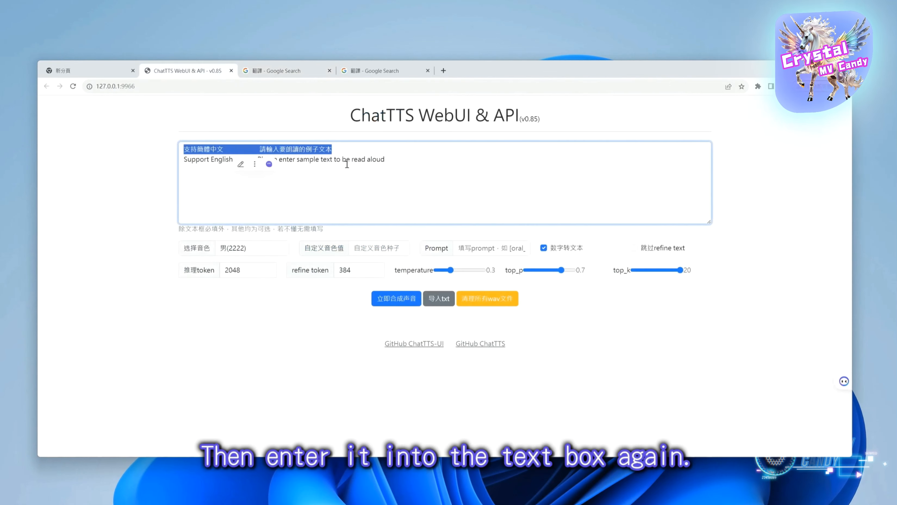
key(ctrl+v)
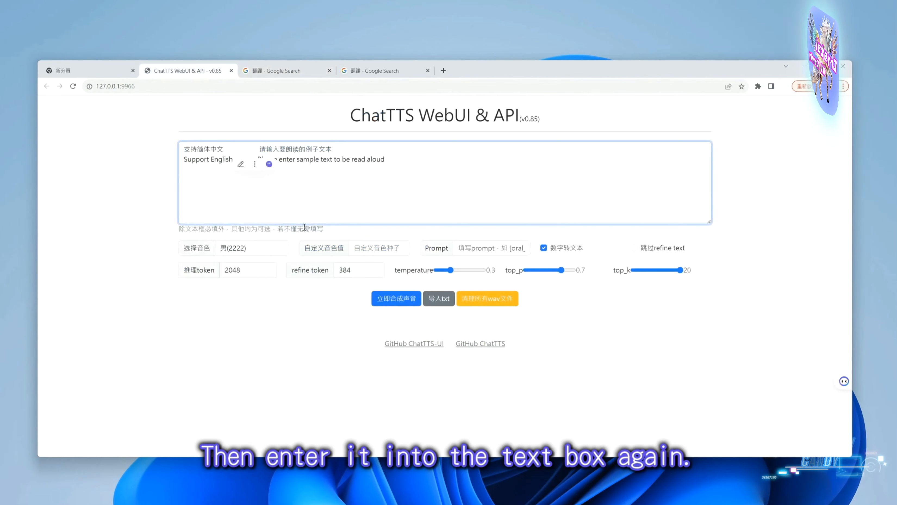
Synthesize speech from the mixed Simplified Chinese and English text and play the clip
click(390, 299)
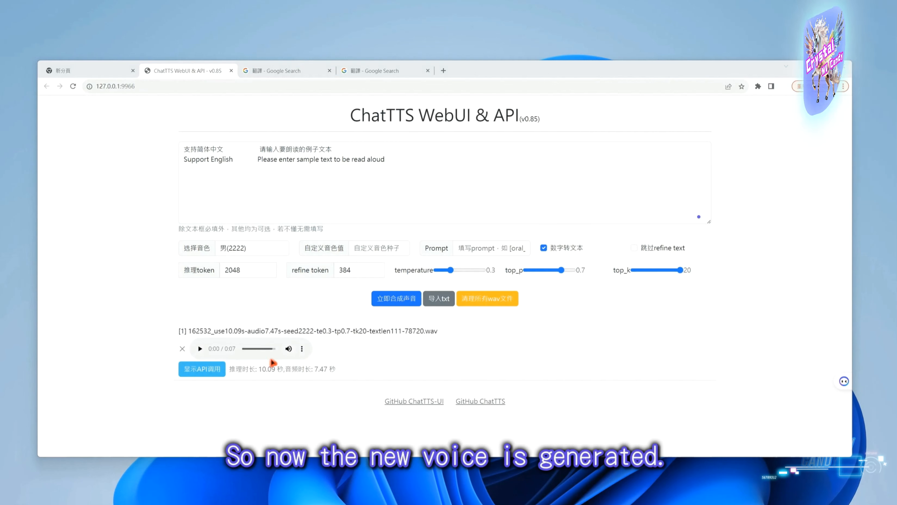
click(200, 349)
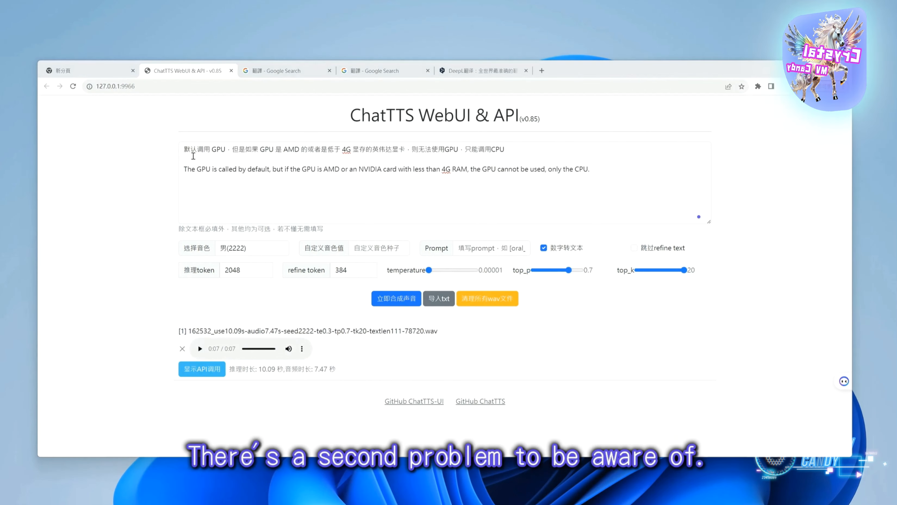
Examine the text box note on default GPU use and the CPU-only restriction for AMD or low-memory NVIDIA cards
drag(191, 156, 245, 155)
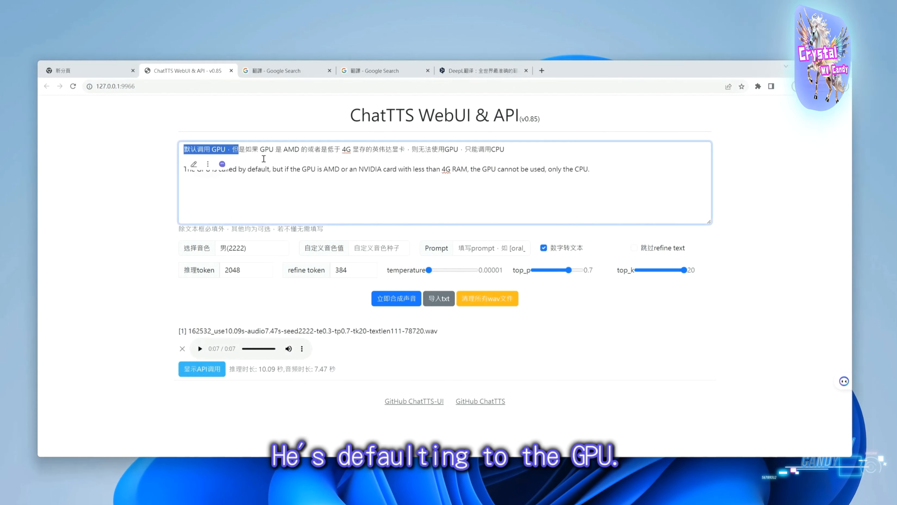
click(263, 158)
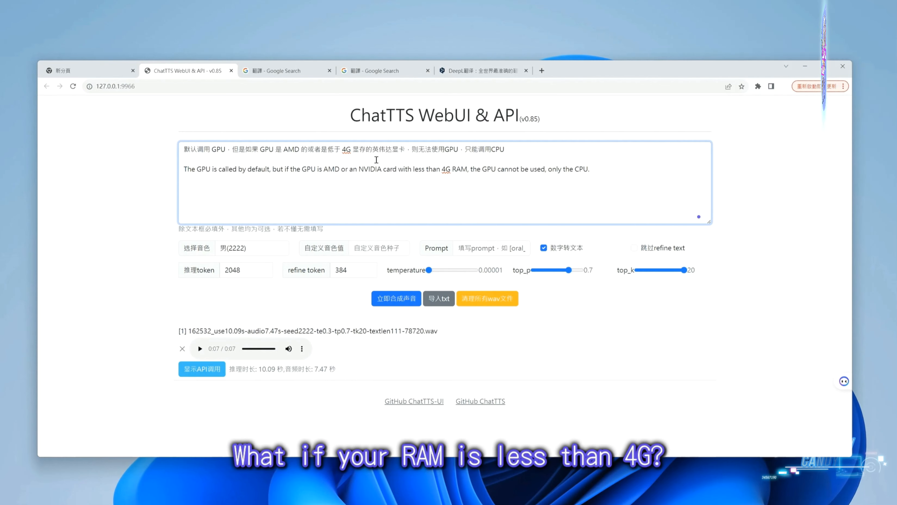
drag(425, 151, 457, 160)
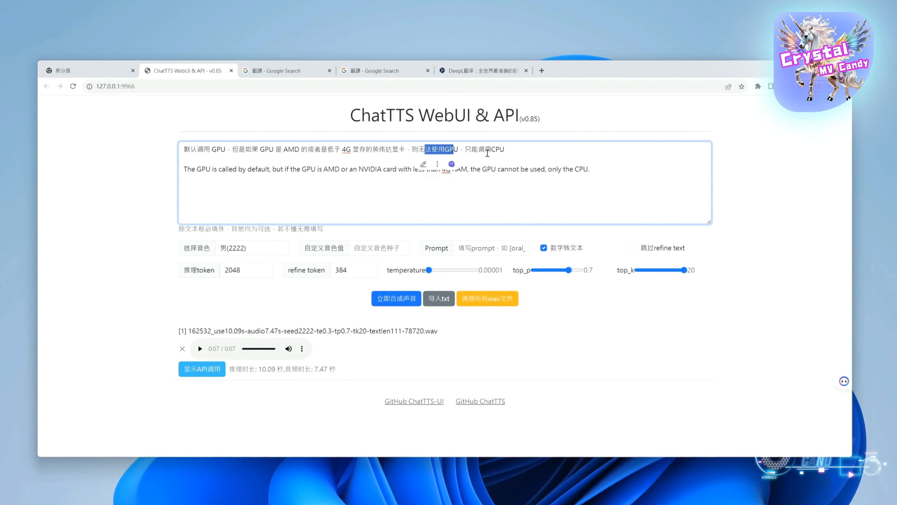
drag(596, 173, 346, 154)
click(326, 184)
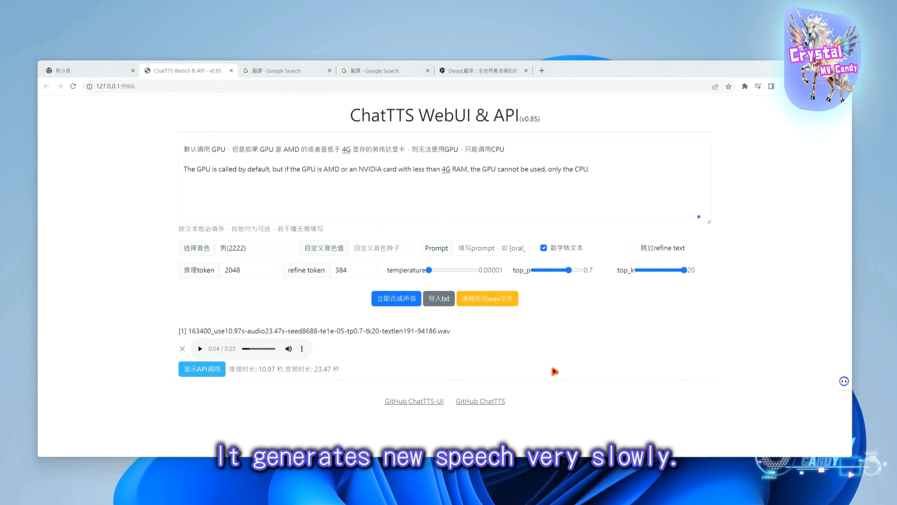
Set the custom voice seed to 8688 and synthesize and play the Chinese and English GPU note
click(259, 252)
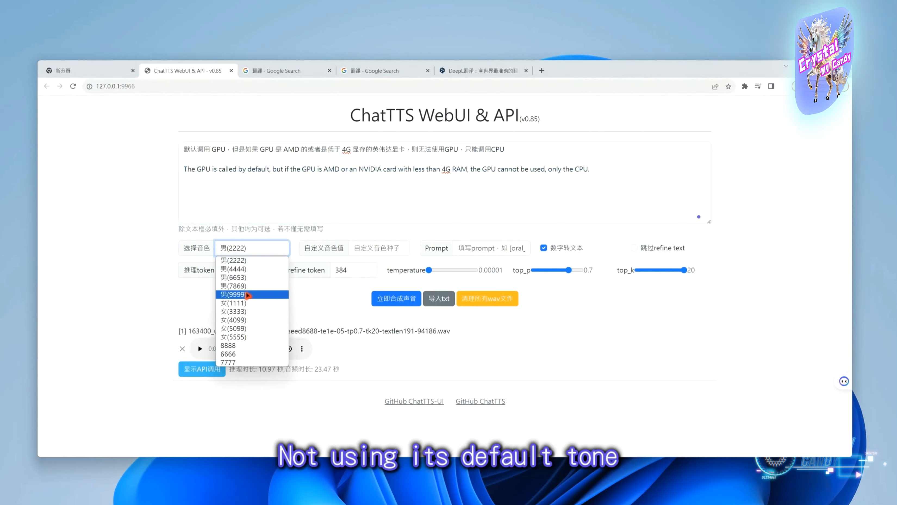
click(367, 253)
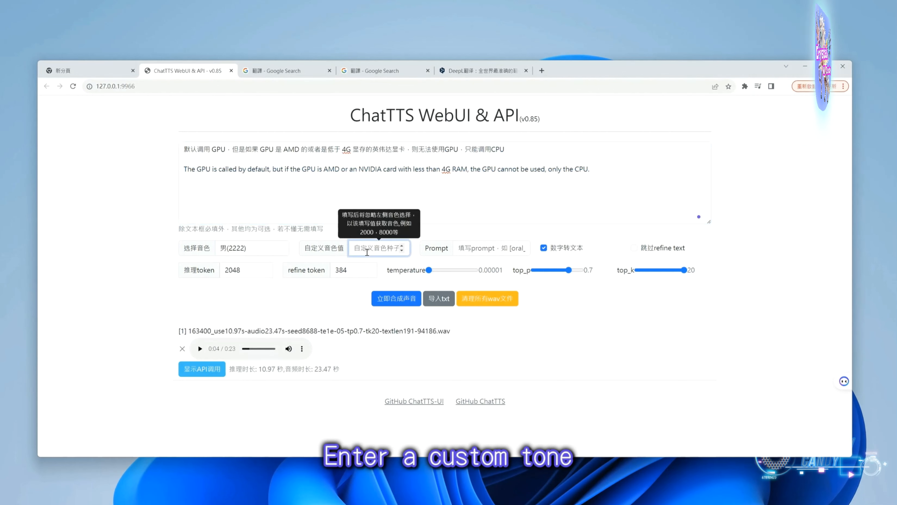
text(8688)
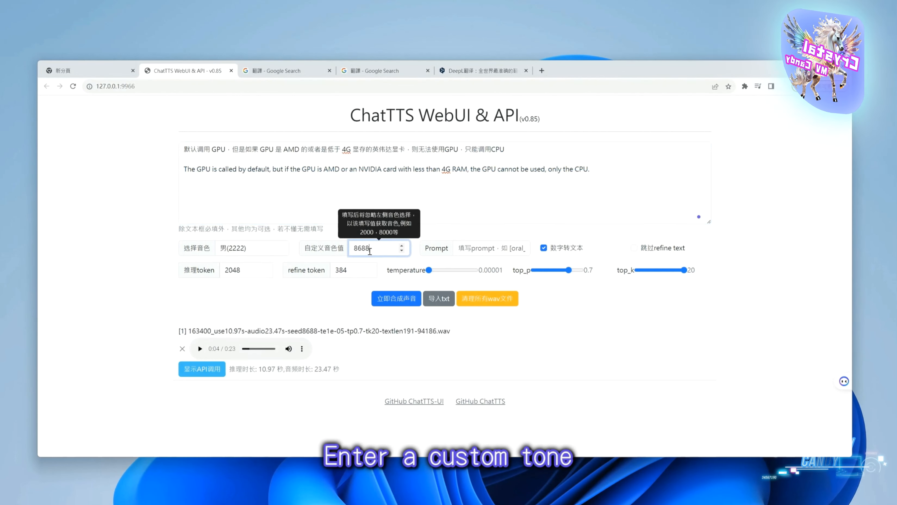
drag(378, 251, 358, 249)
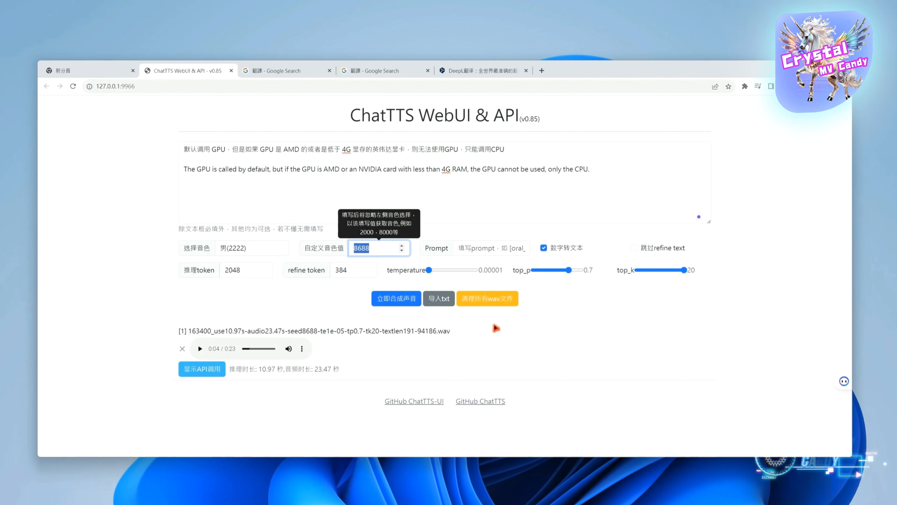
click(400, 301)
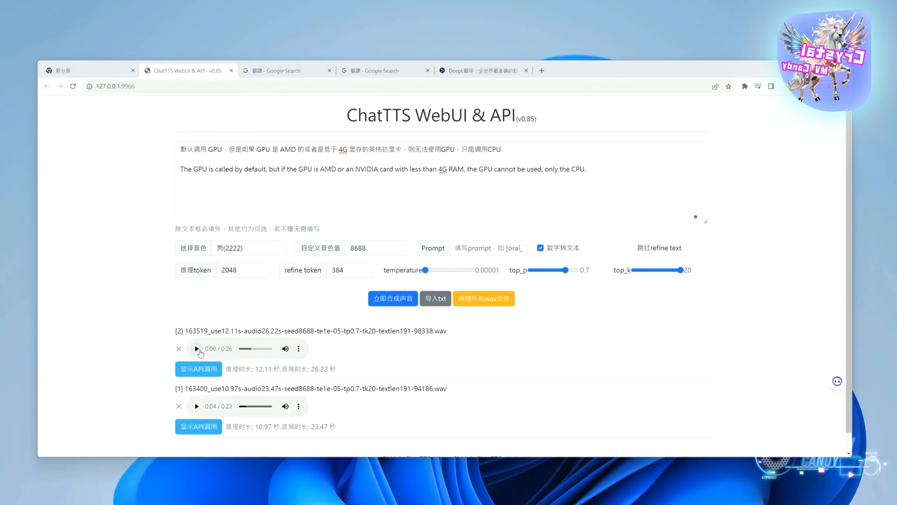
click(197, 348)
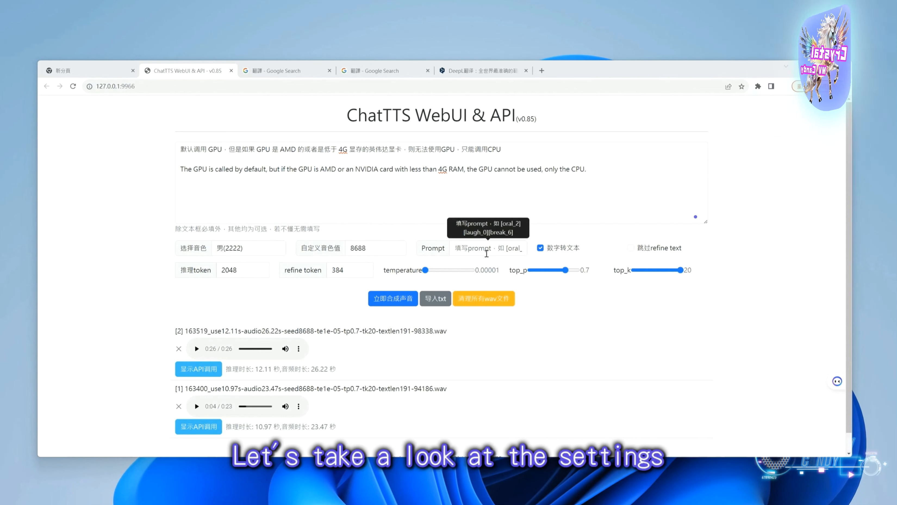
Examine the Prompt field's example cues for oral style, laughter and breaks, and the text they would affect
click(487, 254)
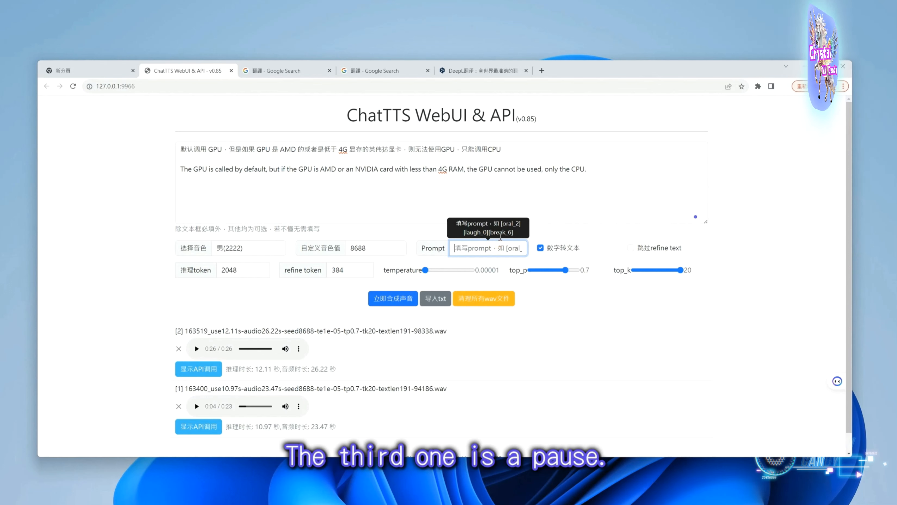
key(ctrl+a)
click(511, 250)
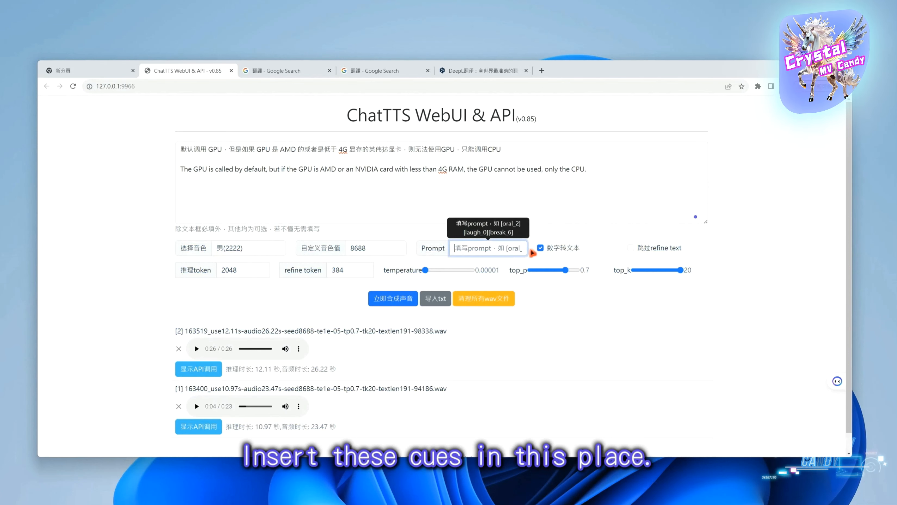
click(509, 150)
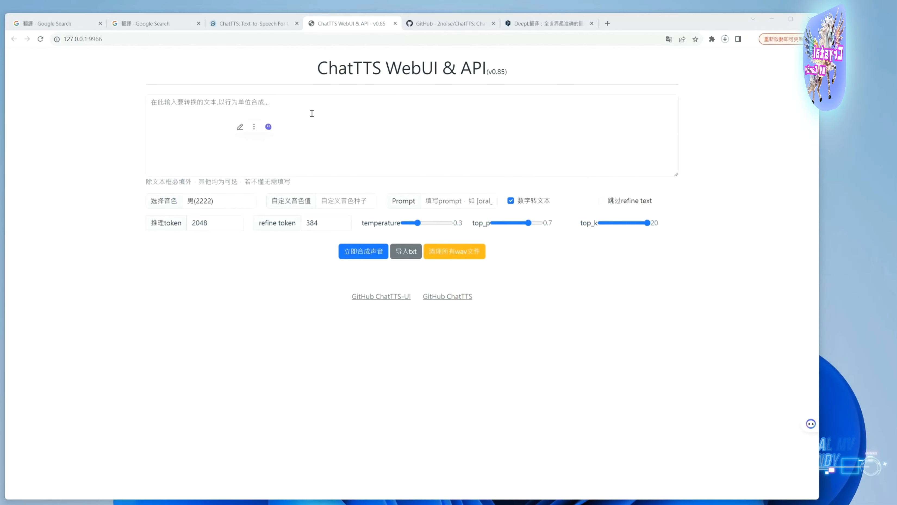
Paste the Simplified Chinese question about the latest Windows version as of June 2024, with its [uv_break] and [laugh] tags, into the empty text box
click(311, 114)
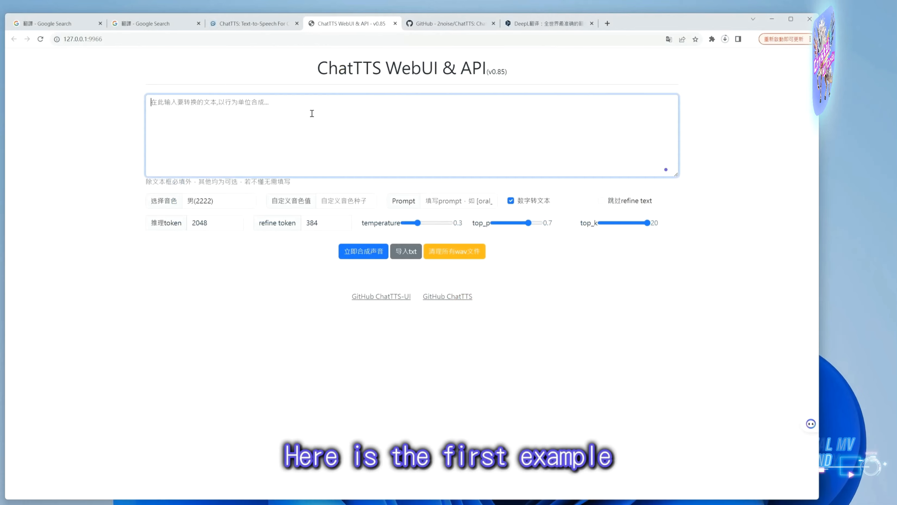
key(ctrl+v)
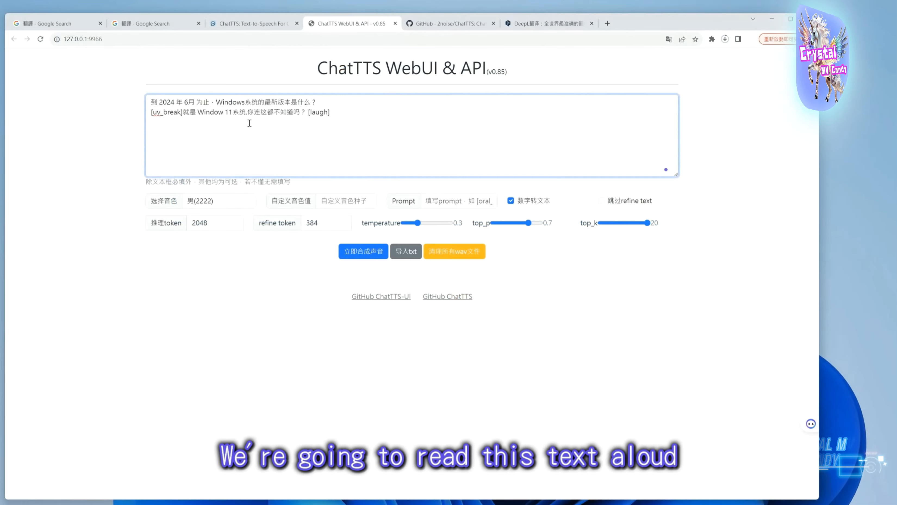
click(544, 23)
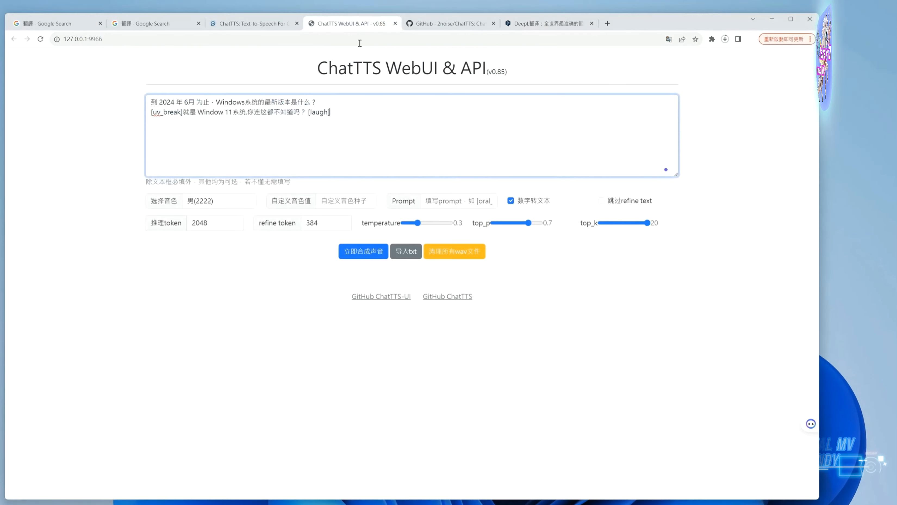
click(382, 24)
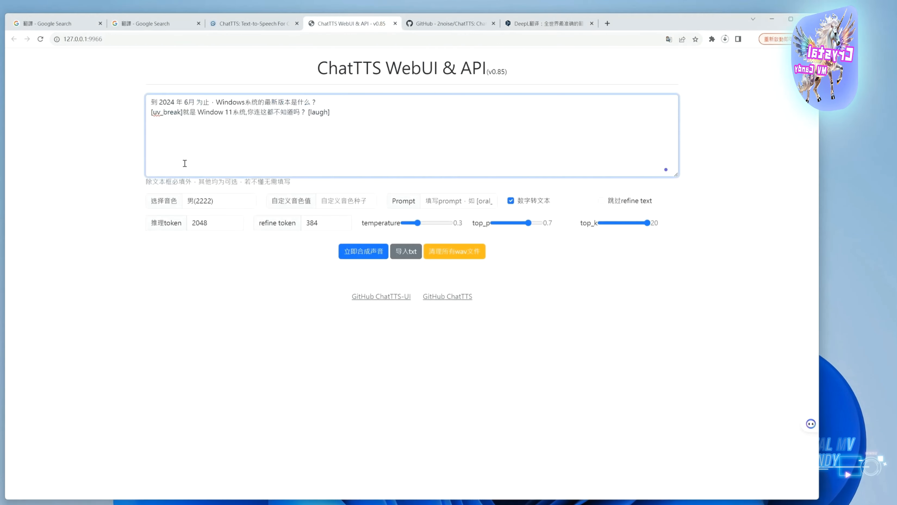
Choose the preset voice 女(1111) and lower the temperature to 0.00001
click(221, 210)
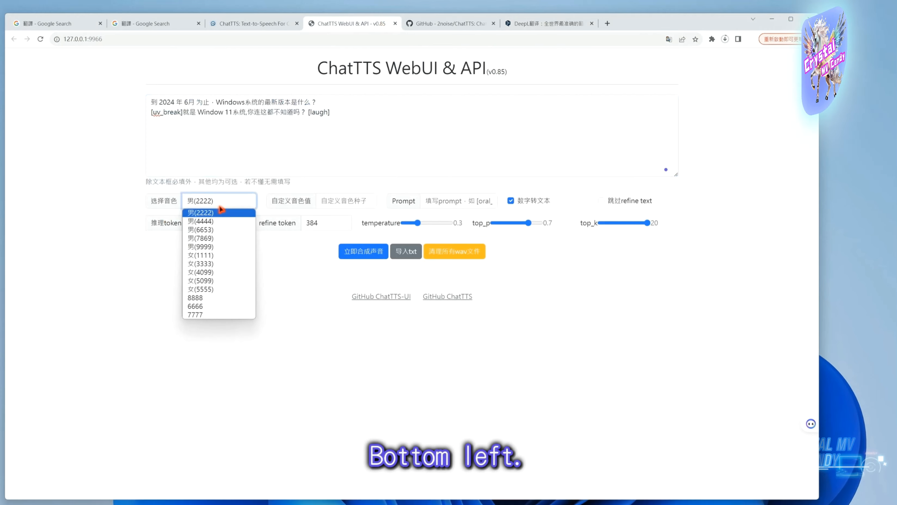
click(205, 259)
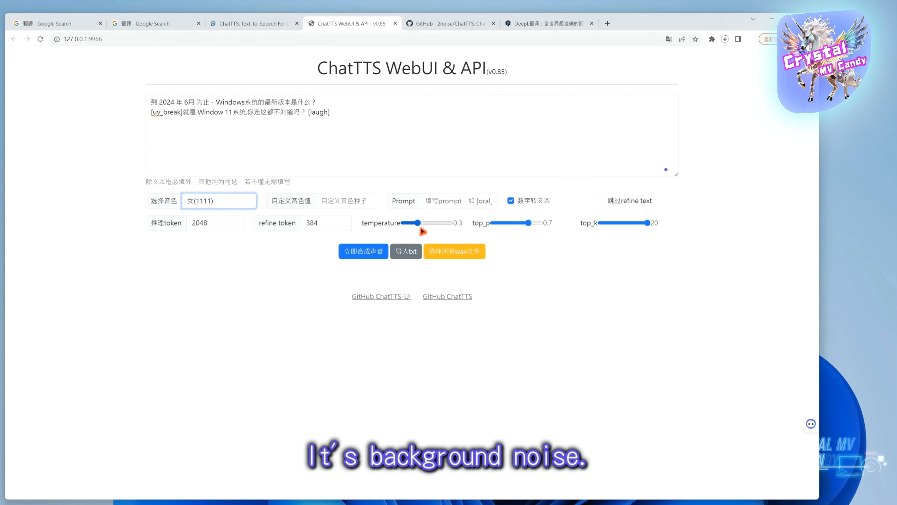
drag(423, 229, 406, 229)
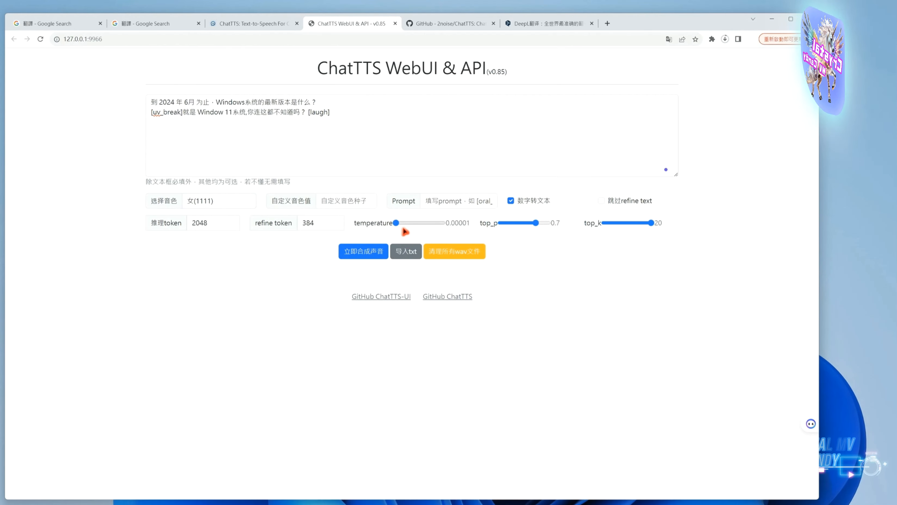
Synthesize speech from the tagged Chinese text and play the clip, checking the [laugh] tag
click(360, 256)
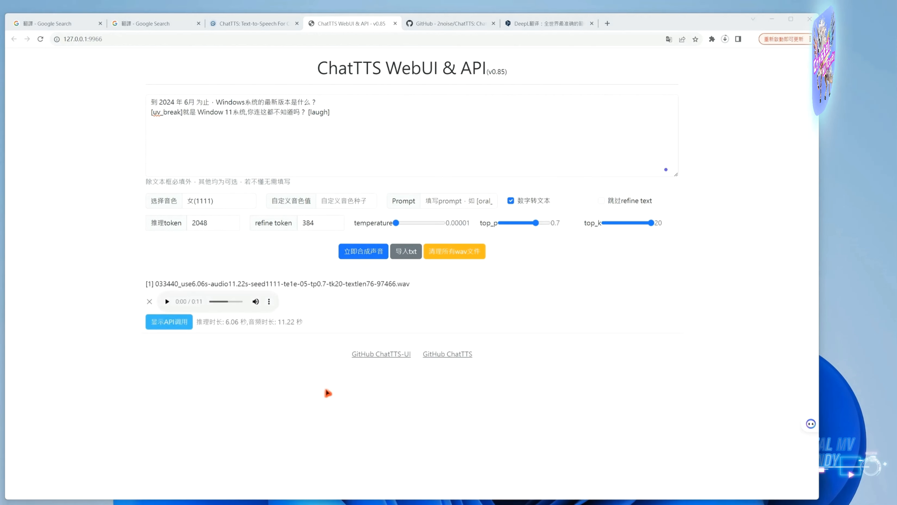
click(168, 302)
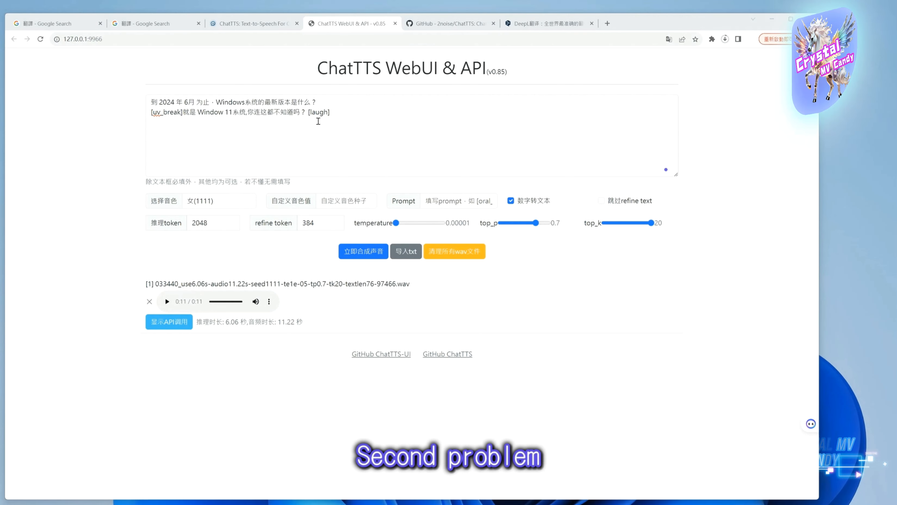
drag(307, 114, 331, 114)
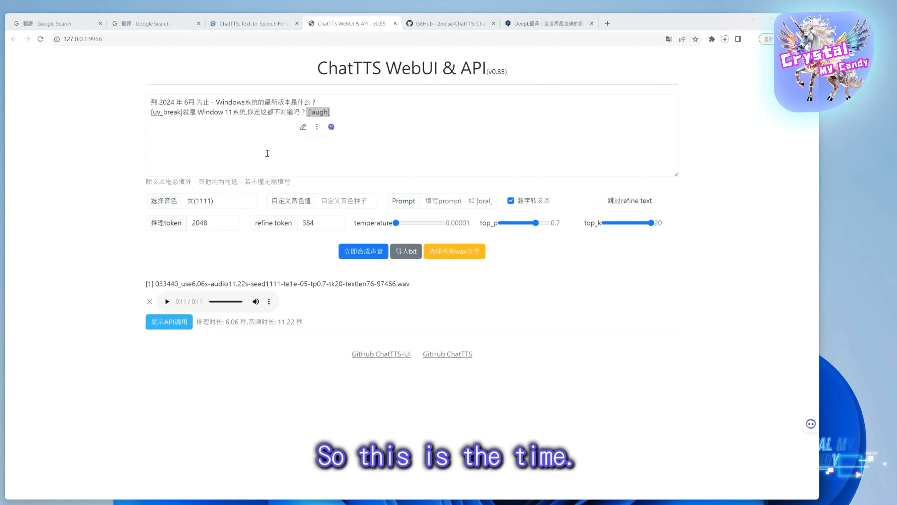
Change the second Chinese line to read "Window 十1系统", replace its comma with a space, and delete the question mark before [laugh]
double_click(231, 116)
click(324, 117)
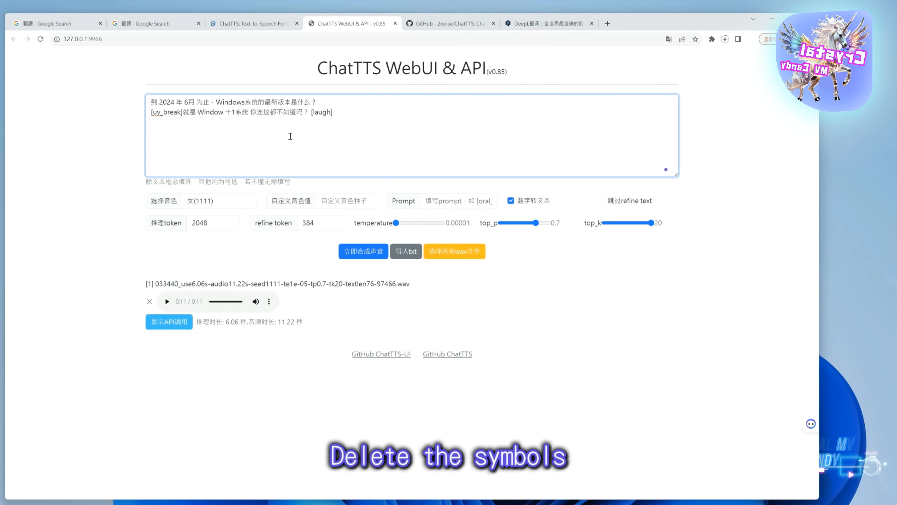
click(314, 112)
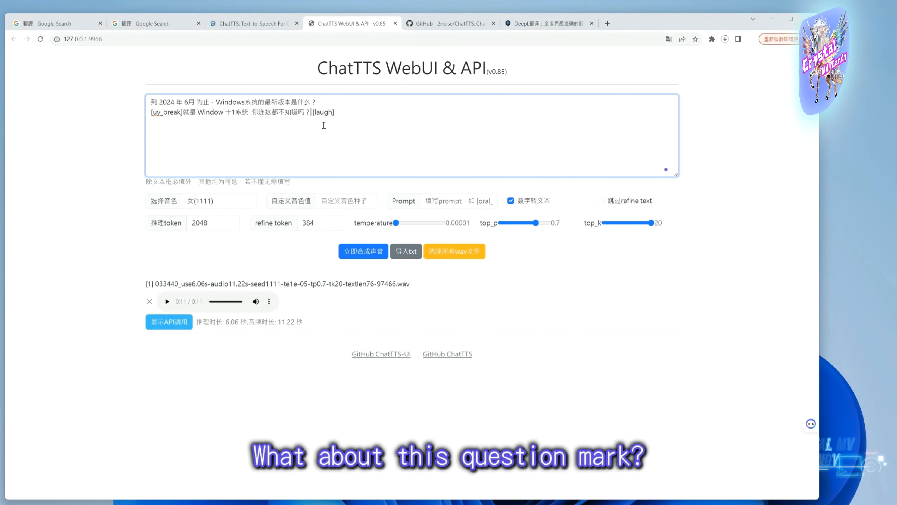
key(BackSpace)
key(Delete)
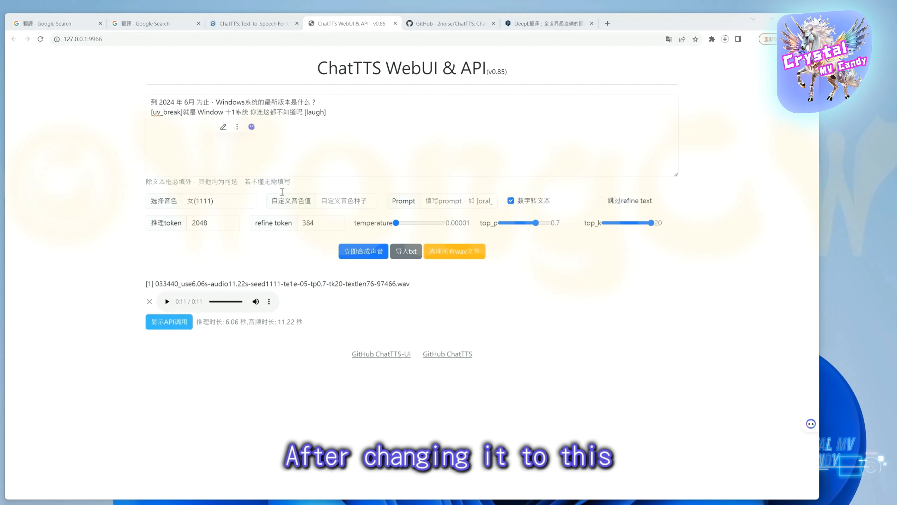
Regenerate speech from the edited Chinese text and play the new clip, checking the laugh effect
click(367, 257)
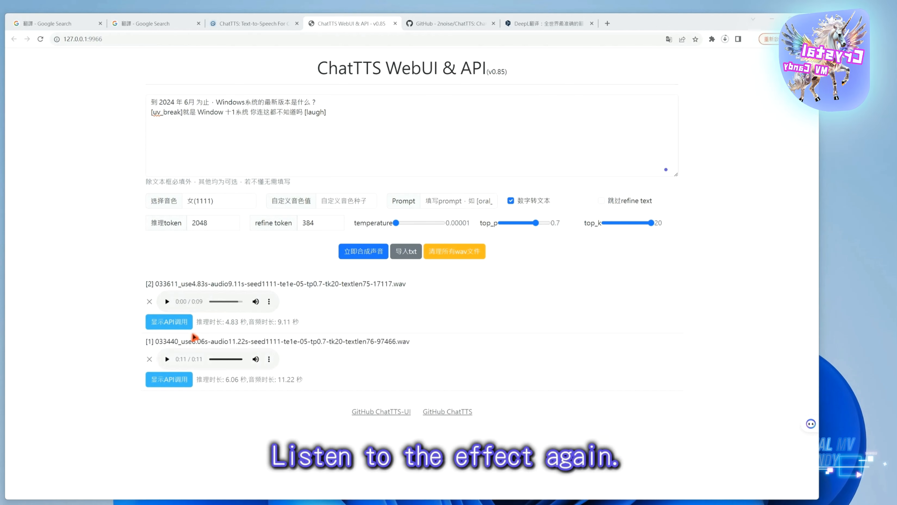
click(167, 301)
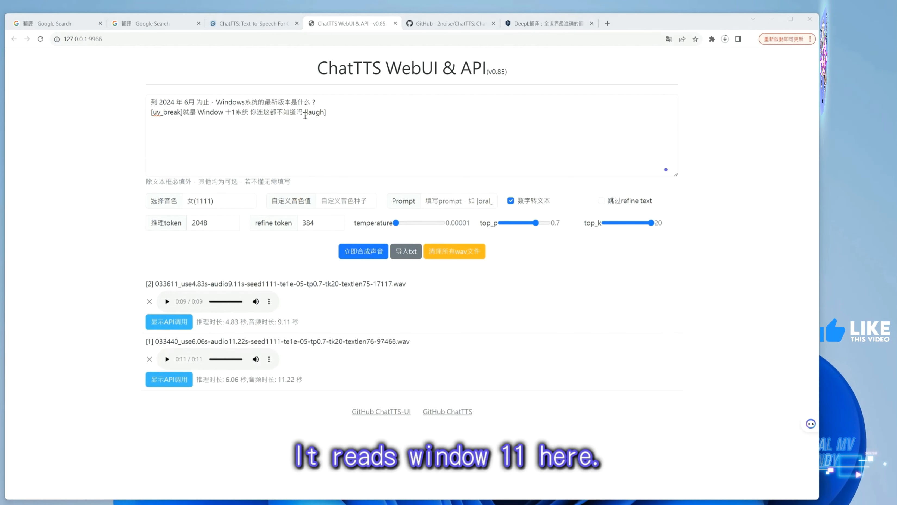
double_click(309, 112)
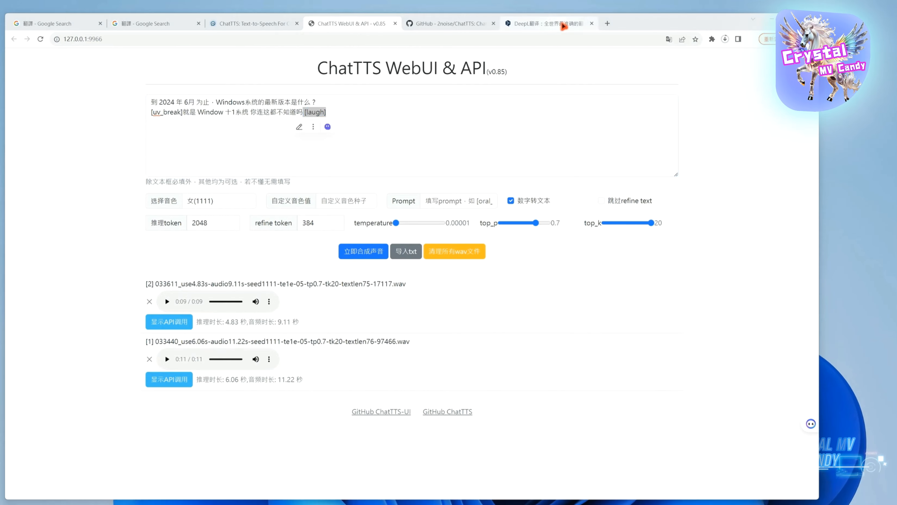
Replace the Chinese text in the WebUI text box with its tagged English translation from DeepL, leaving out the last sentence
click(564, 25)
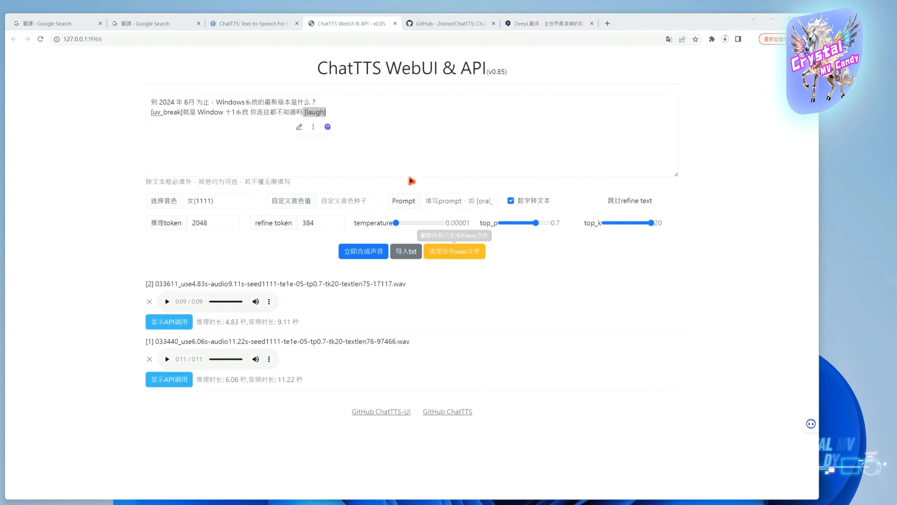
click(356, 117)
drag(327, 112, 135, 97)
text(What is the latest version of Windows as of June 2024? [uv_break] It's Window 11, don't you know that? [laugh])
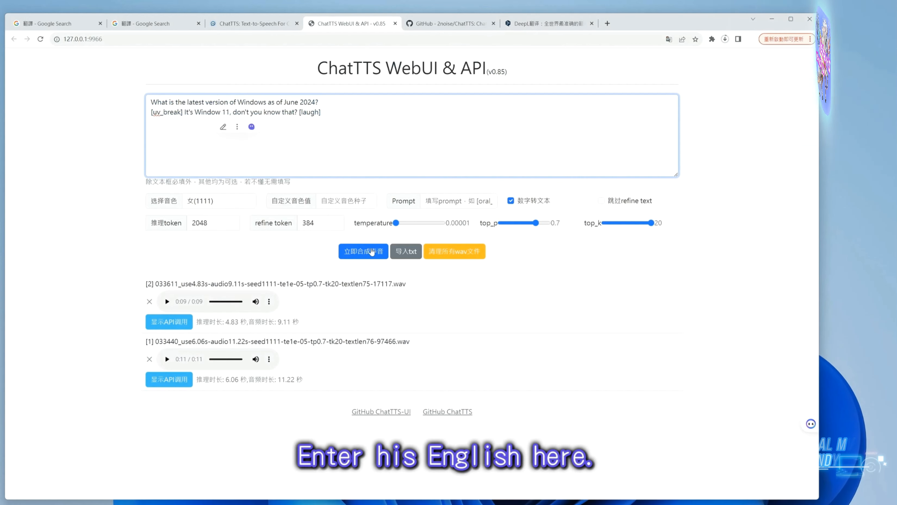
Synthesize speech from the tagged English text and play the resulting clip
click(369, 257)
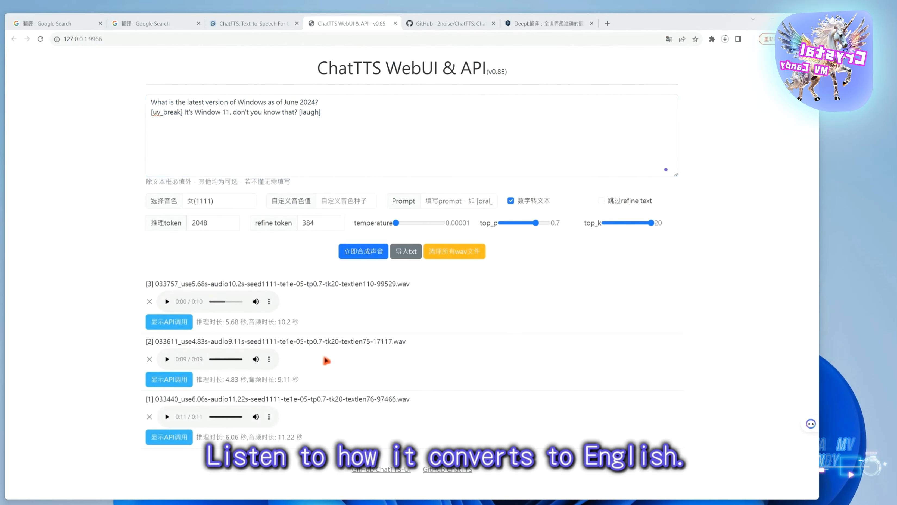
click(167, 302)
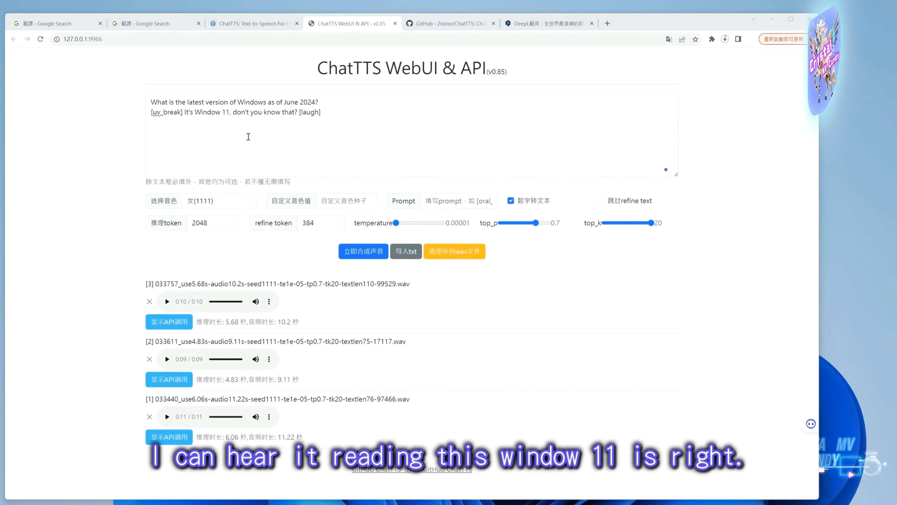
click(304, 113)
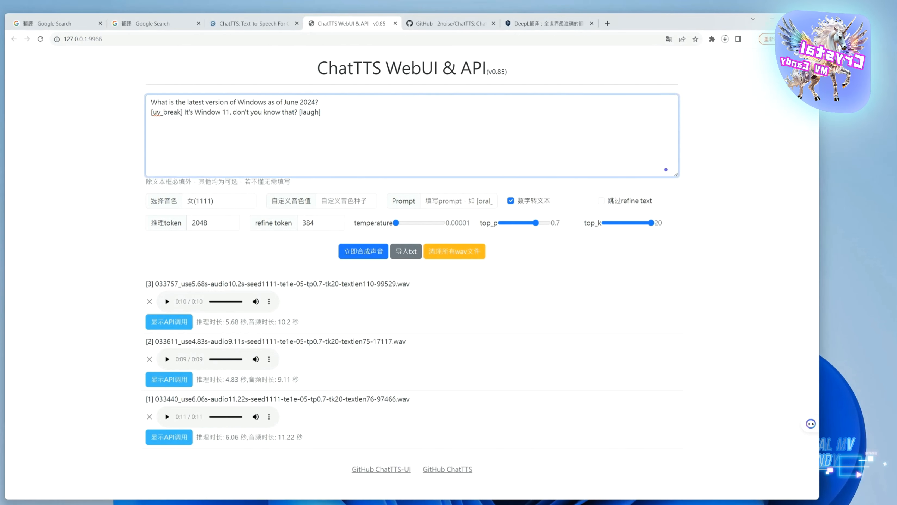
Expand the contractions in the second English line, changing "It's" to "It is" and "don't" to "do not"
click(194, 114)
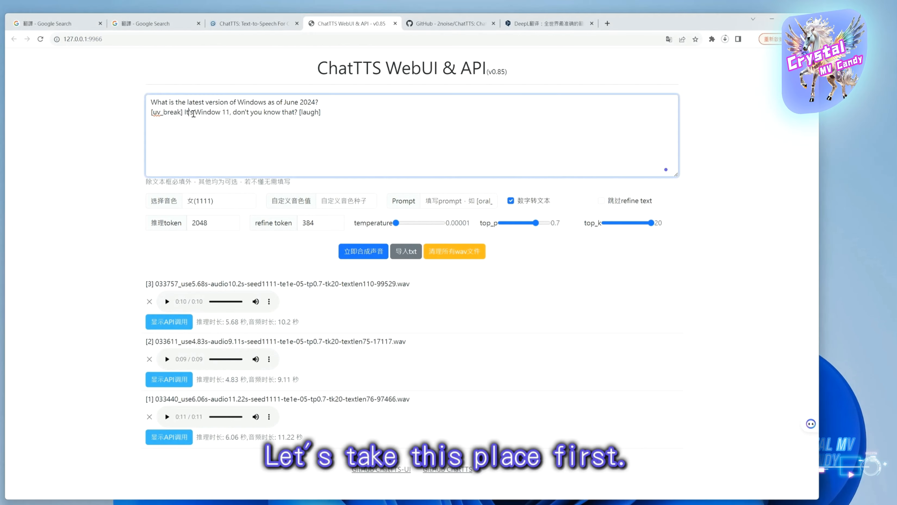
key(BackSpace)
key(BackSpace)
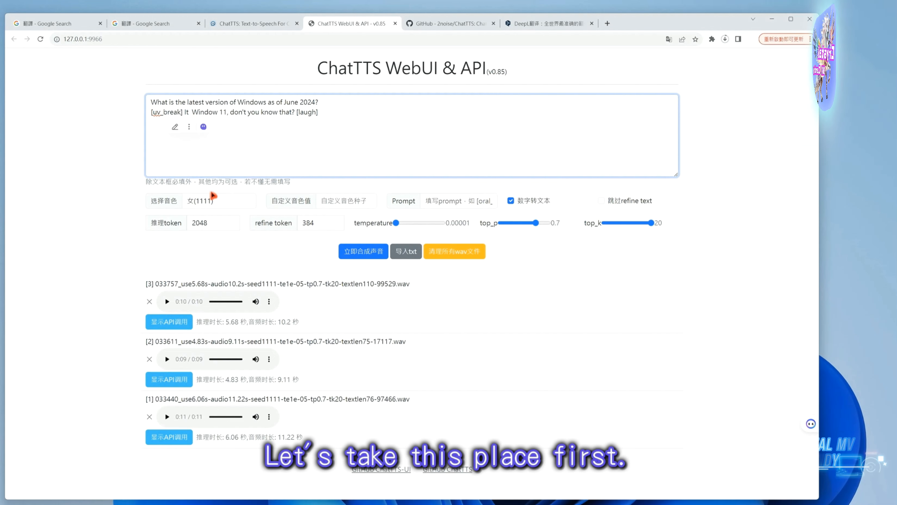
text(o)
key(BackSpace)
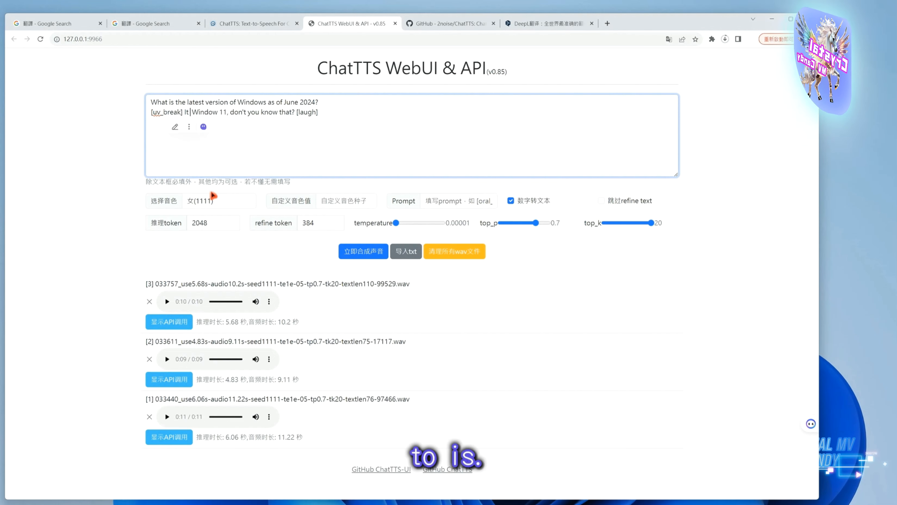
text(is)
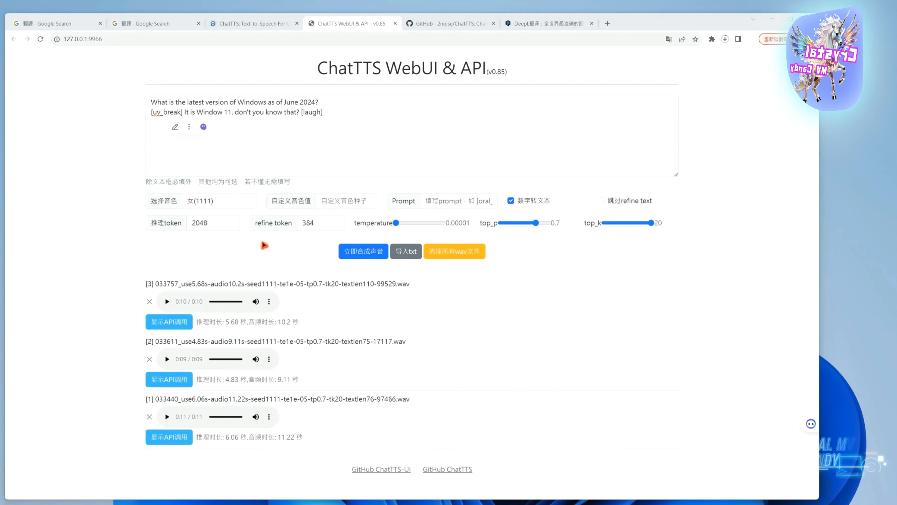
drag(244, 116, 254, 116)
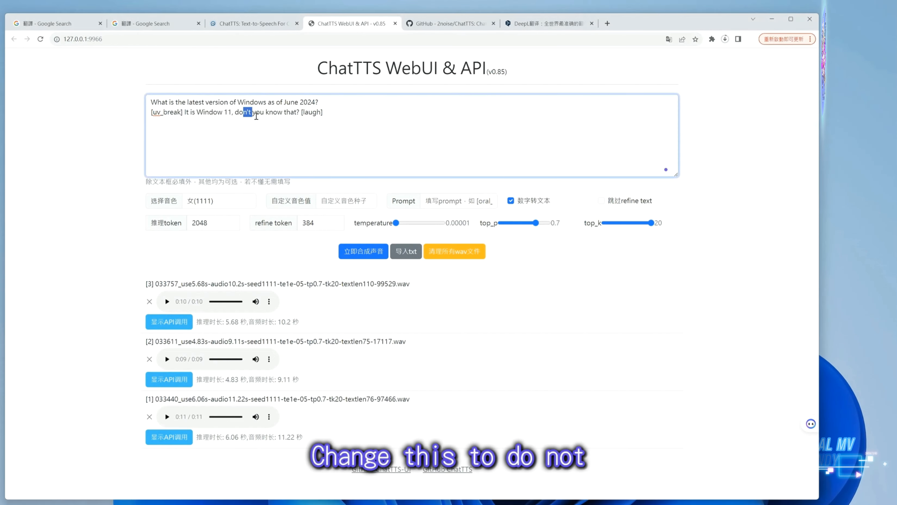
text(not)
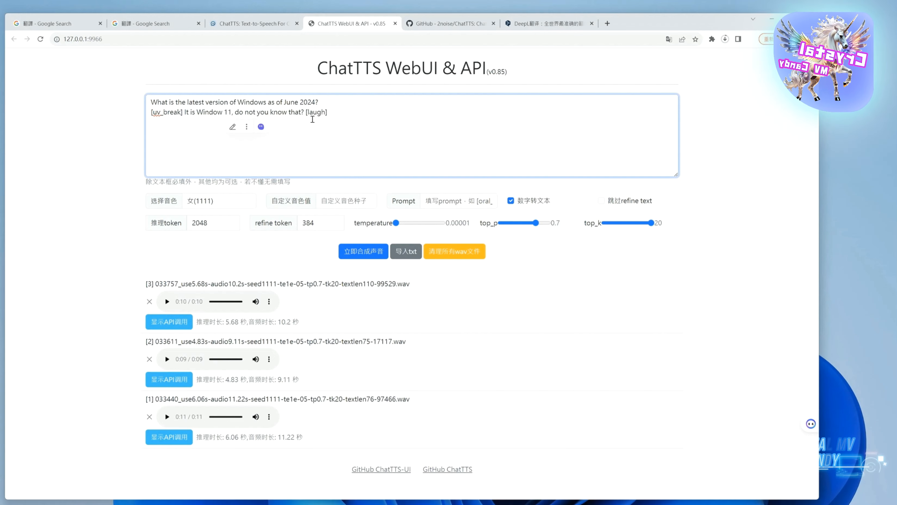
Delete the question mark before [laugh], then synthesize the edited English text and play the new clip
click(306, 114)
key(BackSpace)
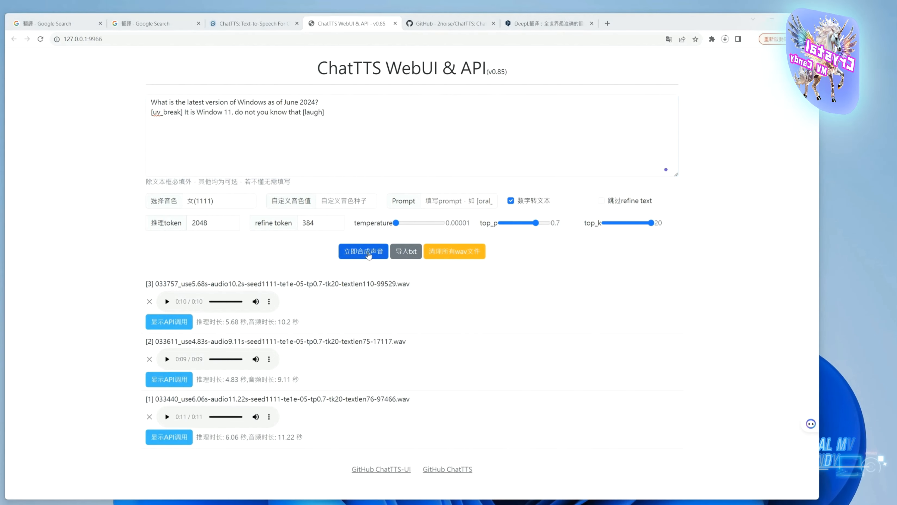
click(368, 255)
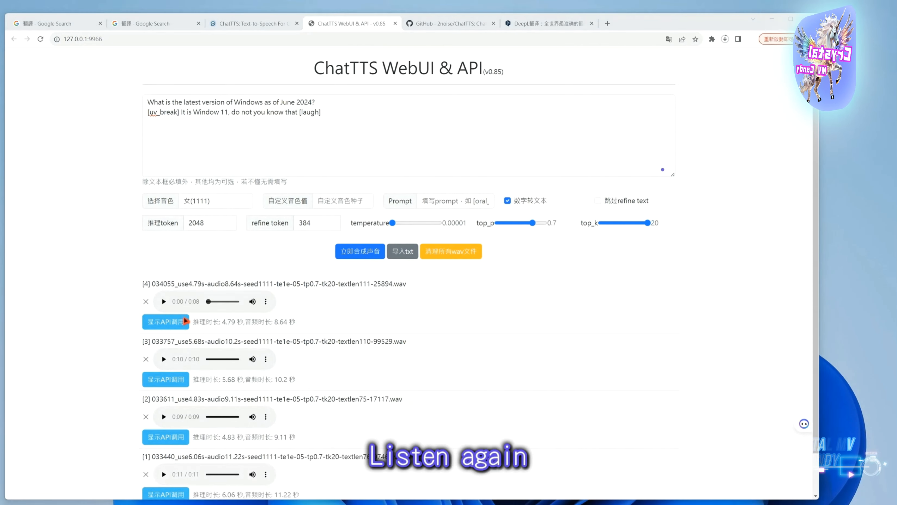
click(164, 301)
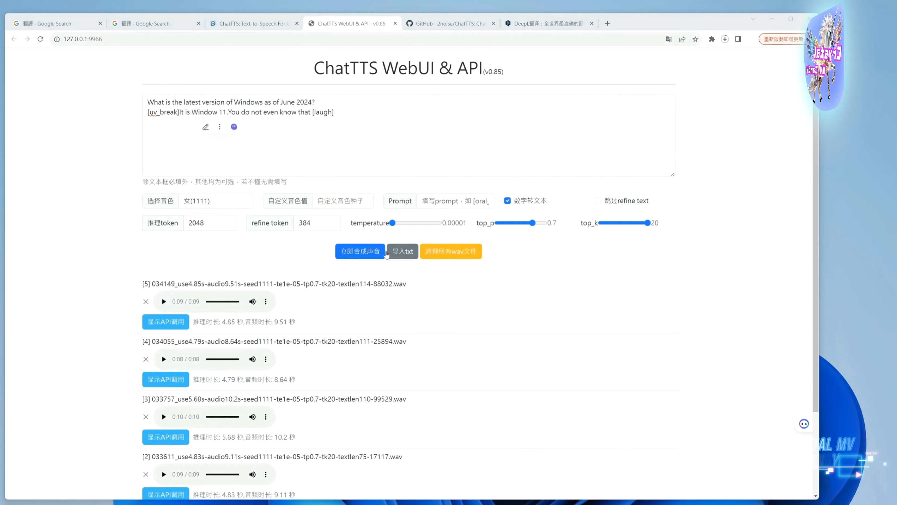
Replace the comma after "Window 11" with a period, then synthesize the text again and play the clip
click(231, 115)
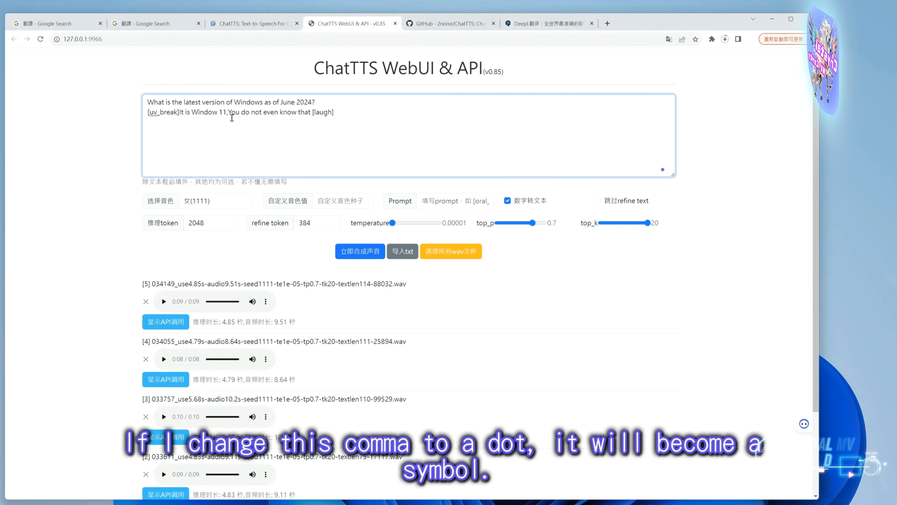
key(BackSpace)
text(.)
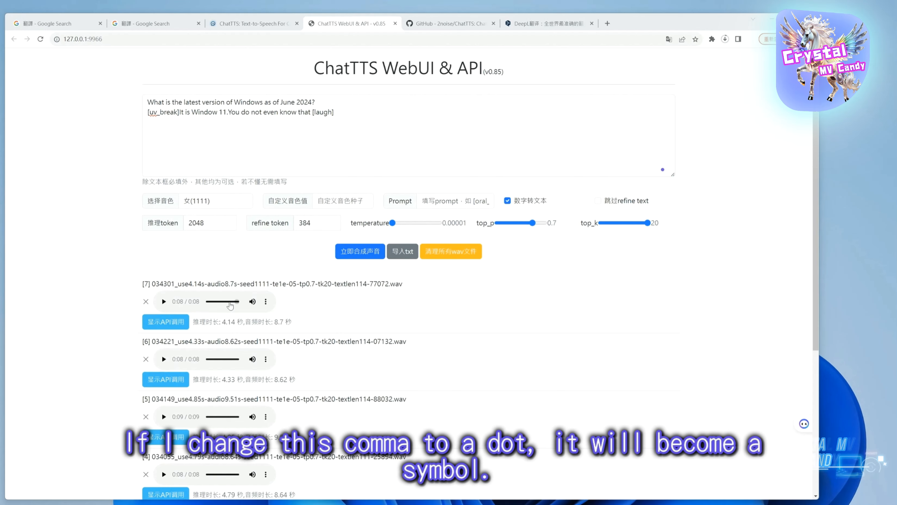
click(359, 252)
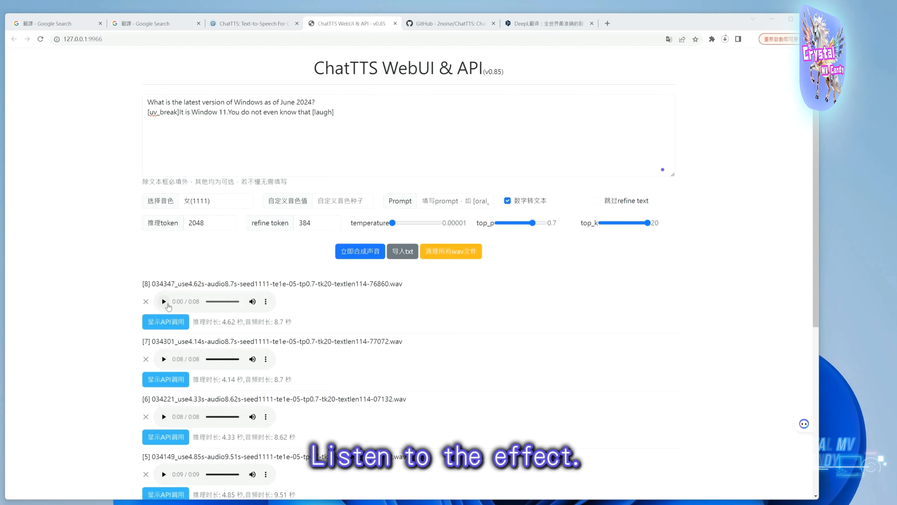
click(166, 303)
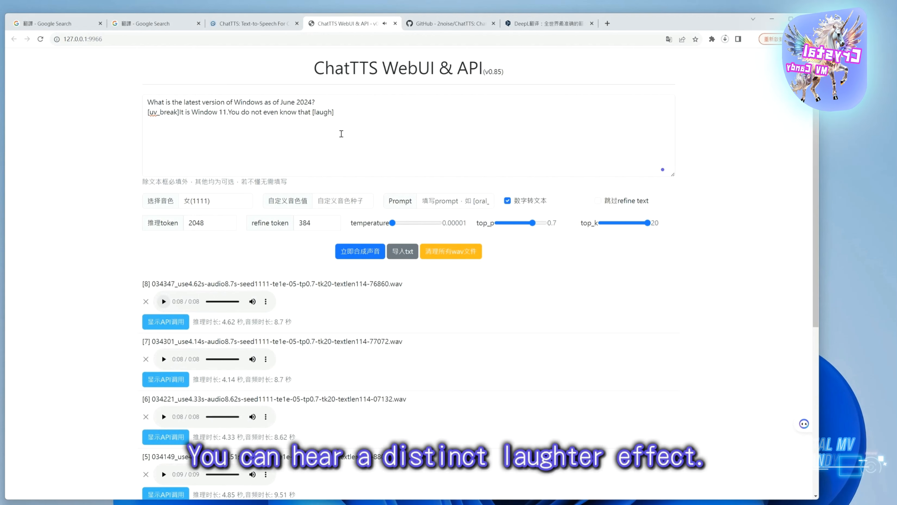
Replace the text with "最好笑的笑话就是不好笑 [laugh]", synthesize it and play the resulting clip
key(ctrl+a)
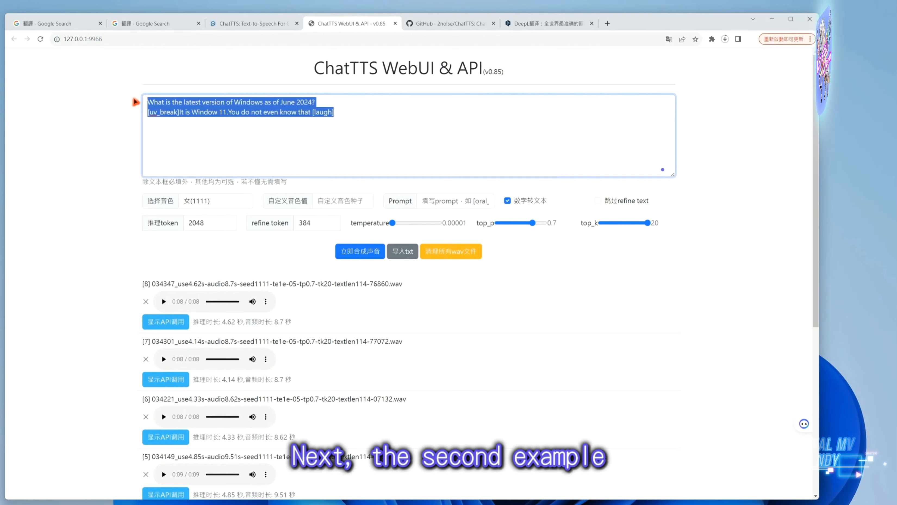
text(最好笑的笑话就是不好笑 [laugh])
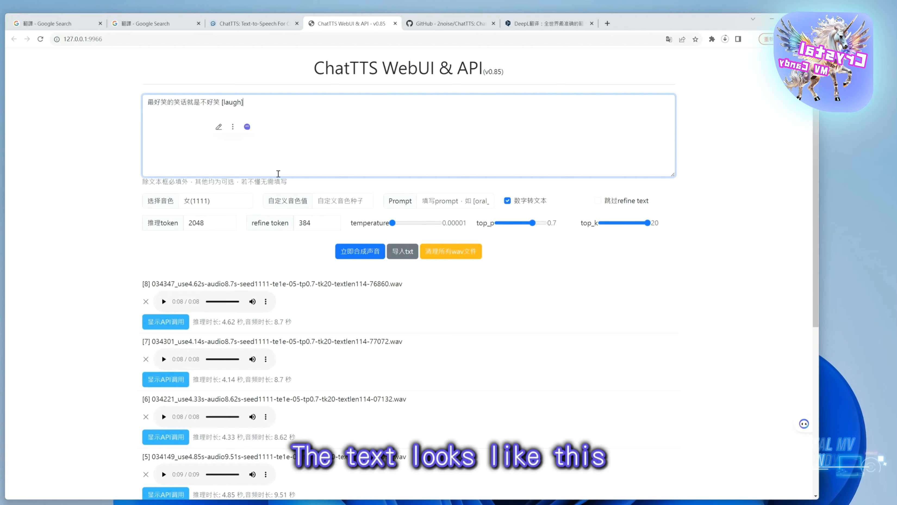
click(363, 255)
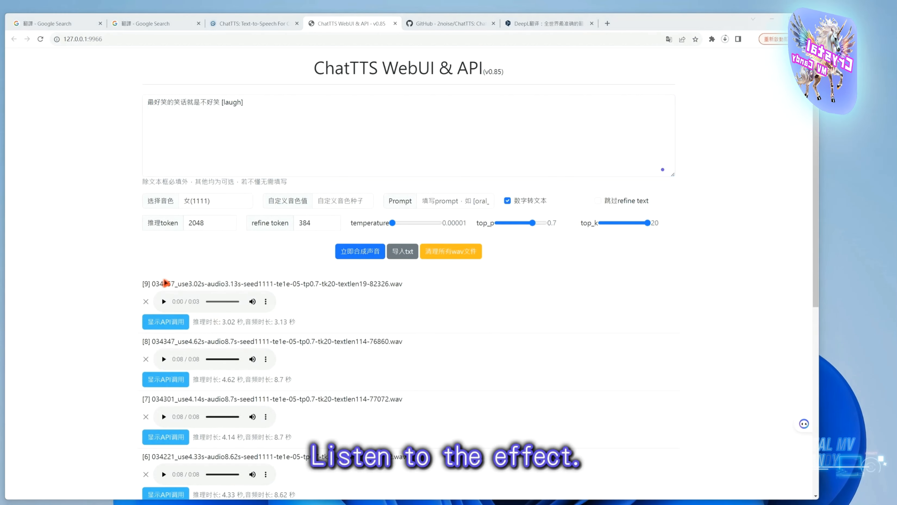
click(163, 301)
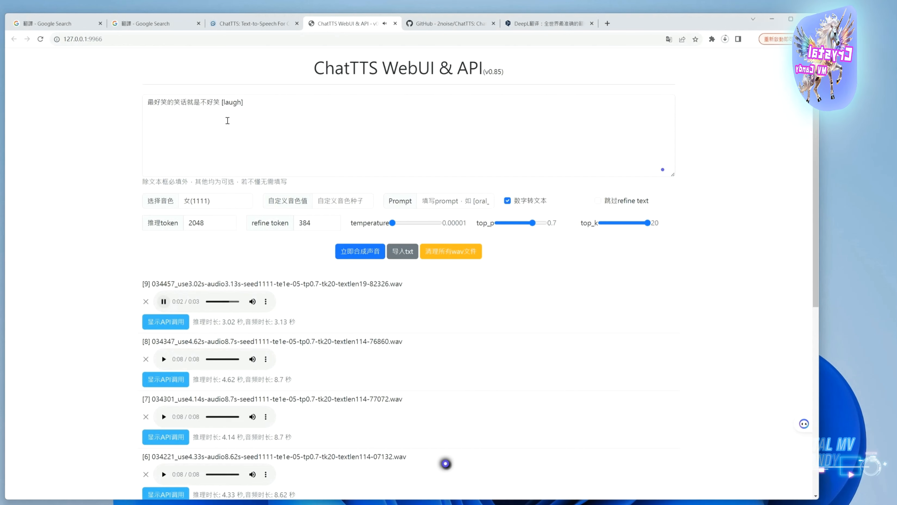
Set the voice to 男(9999) and synthesize the same Chinese joke
click(212, 201)
click(214, 254)
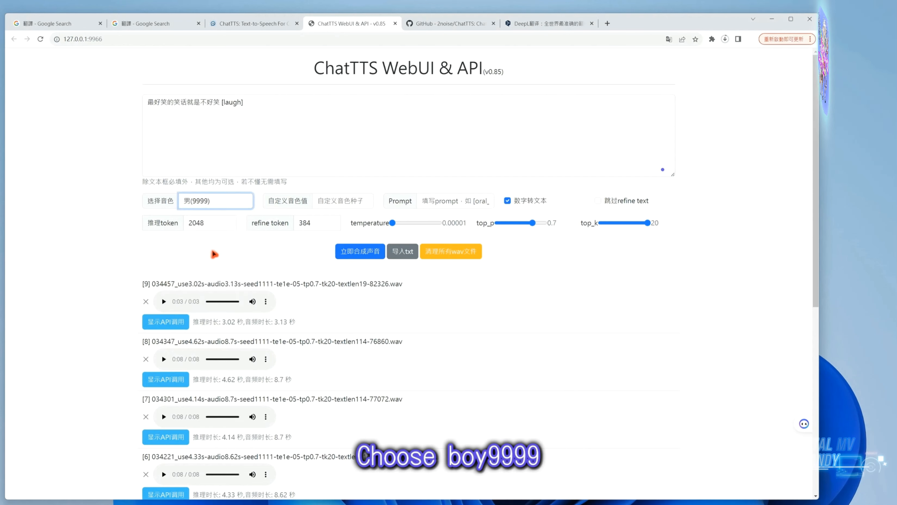
click(350, 253)
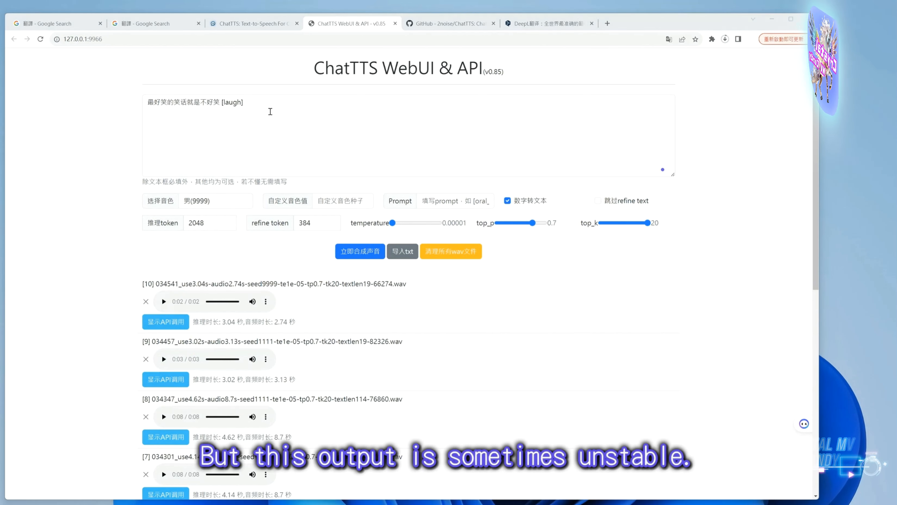
Replace the text with "[uv_break]最好笑的笑话就是不好笑 [laugh]", removing the extra words after the laugh tag
drag(272, 109, 133, 98)
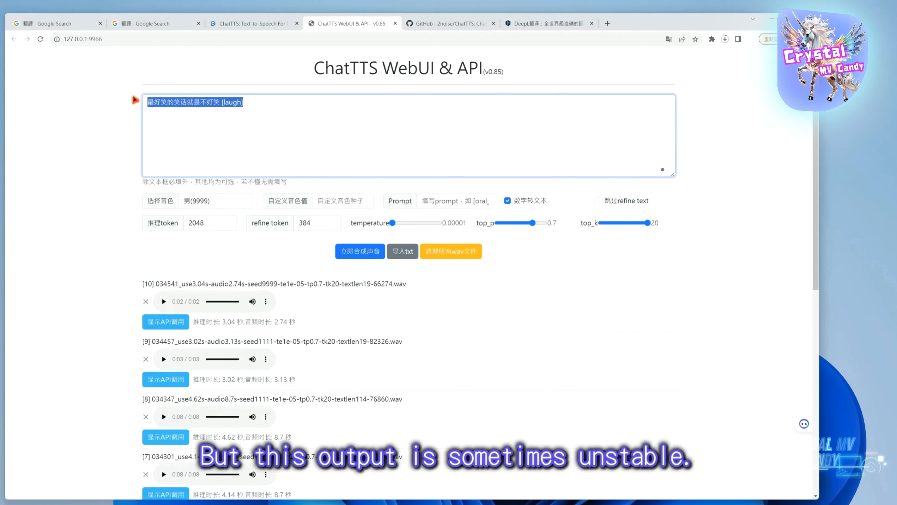
text([uv_break]最好笑的笑话就是不好笑 [laugh] 這楊可以)
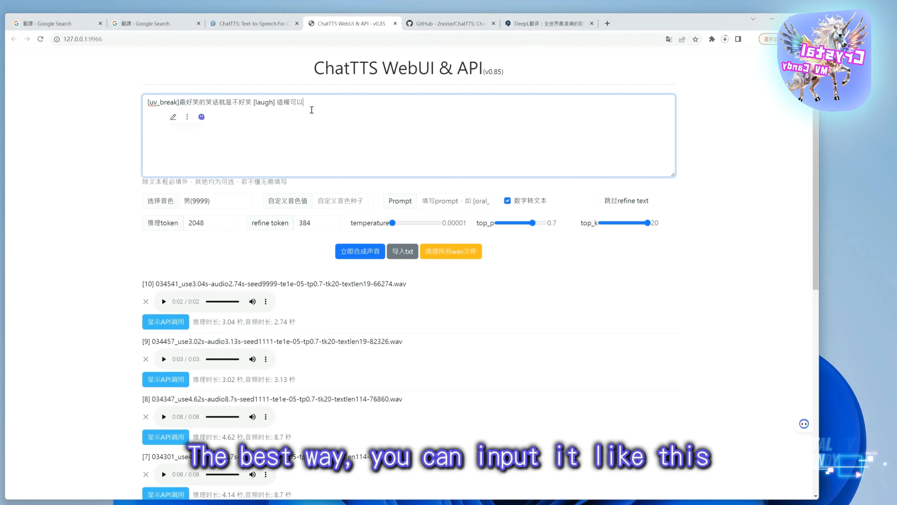
key(BackSpace)
key(BackSpace)
key(BackSpace)
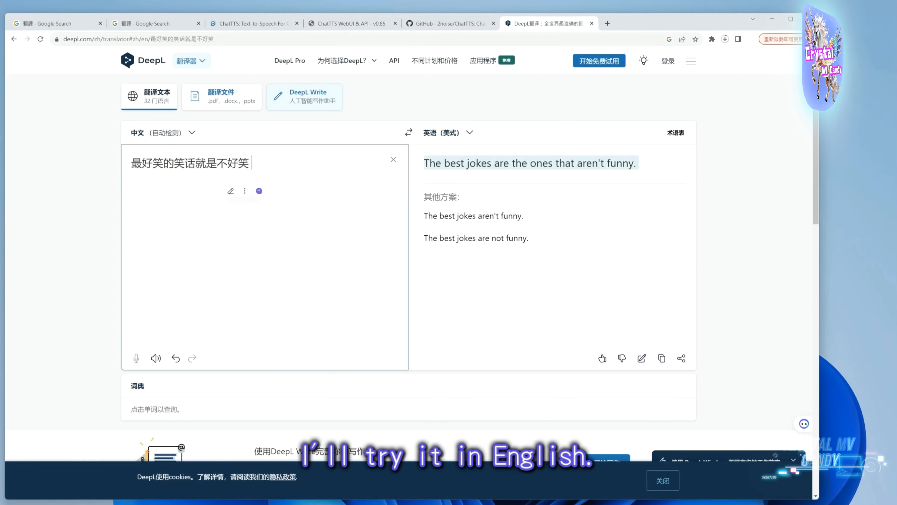
Return to the WebUI, replace the text with "[uv_break]The best jokes are the ones that are not funny. [laugh]", then synthesize and play it
click(335, 26)
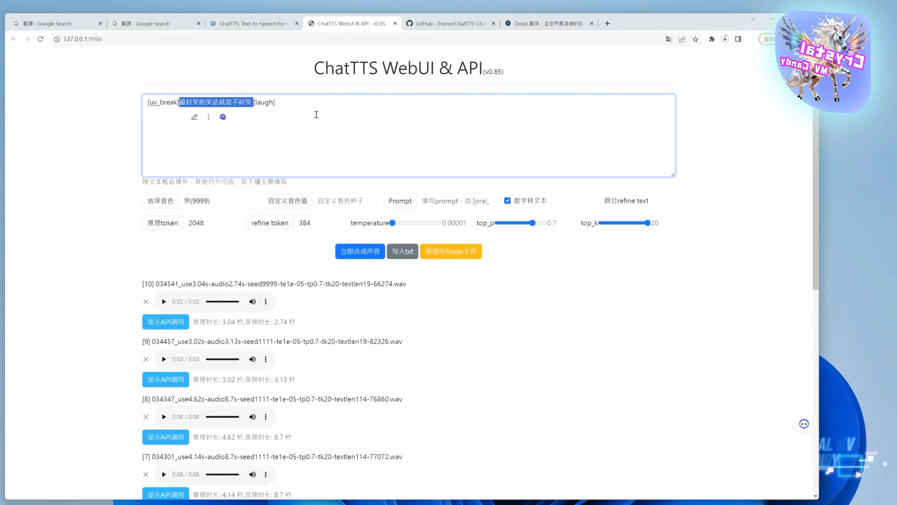
key(ctrl+a)
text([uv_break]The best jokes are the ones that are not funny. [laugh])
click(337, 250)
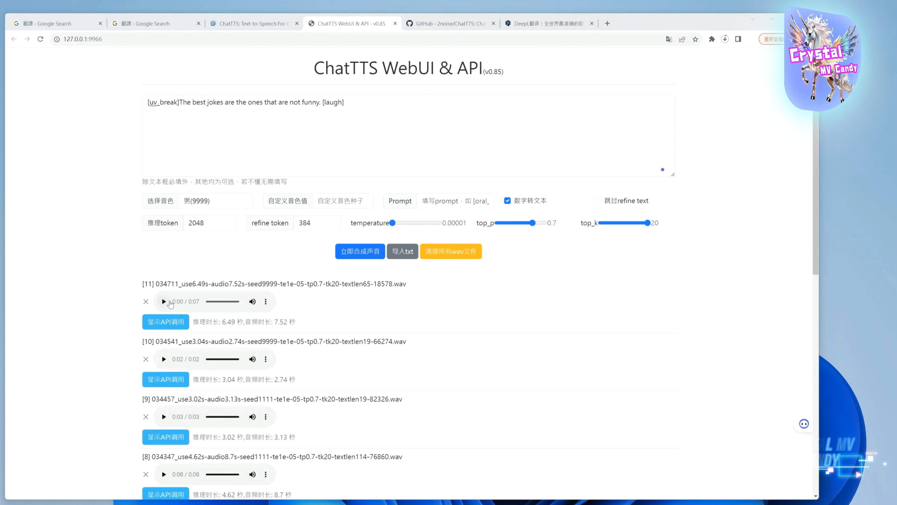
click(163, 301)
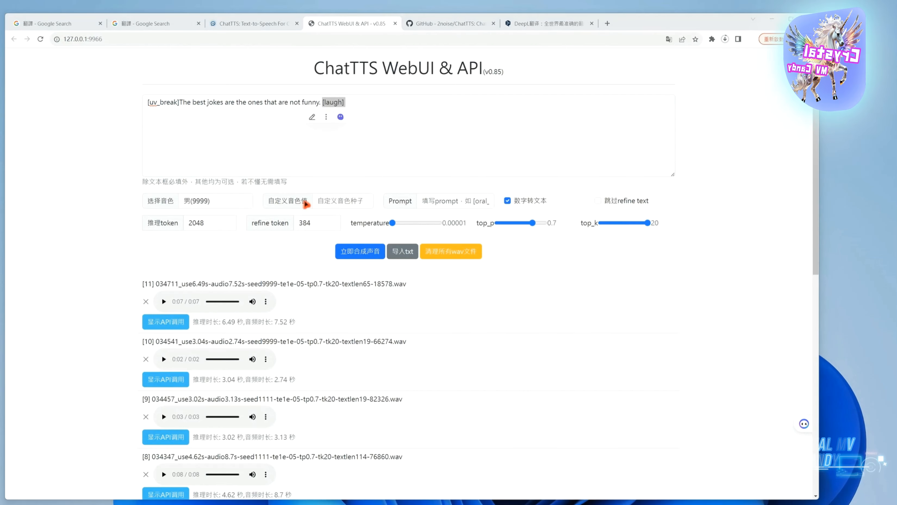
Remove the leading [uv_break] tag from the English joke, then synthesize it again and play the new clip
click(184, 106)
drag(181, 103, 147, 103)
key(ctrl+c)
key(BackSpace)
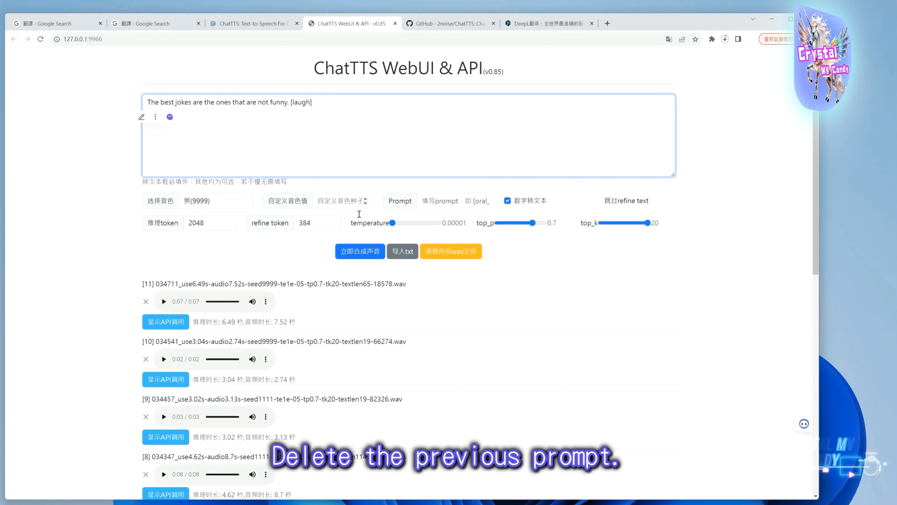
click(360, 252)
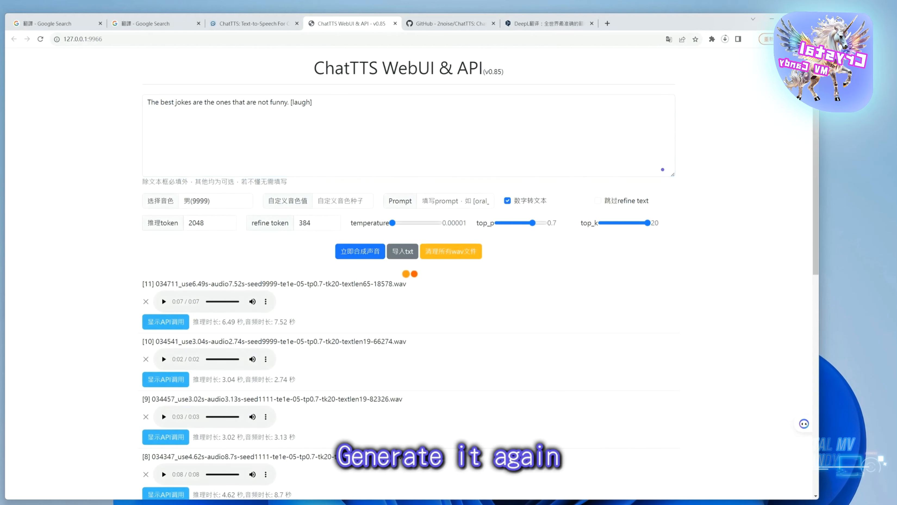
click(164, 301)
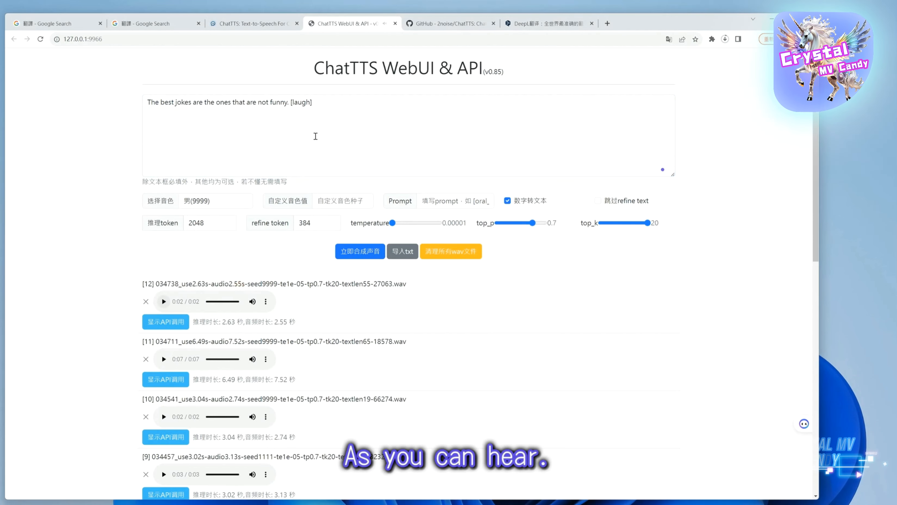
Insert the [uv_break] tag at the start of the English joke
click(153, 106)
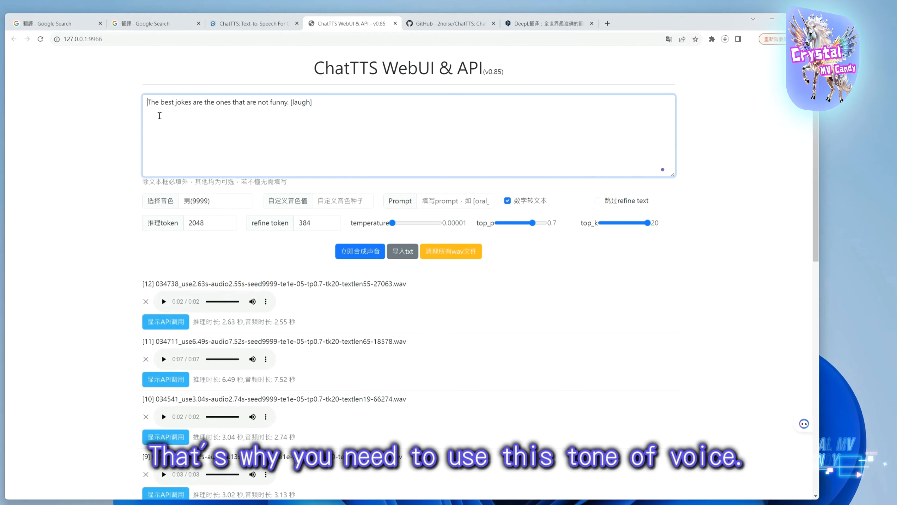
key(ctrl+v)
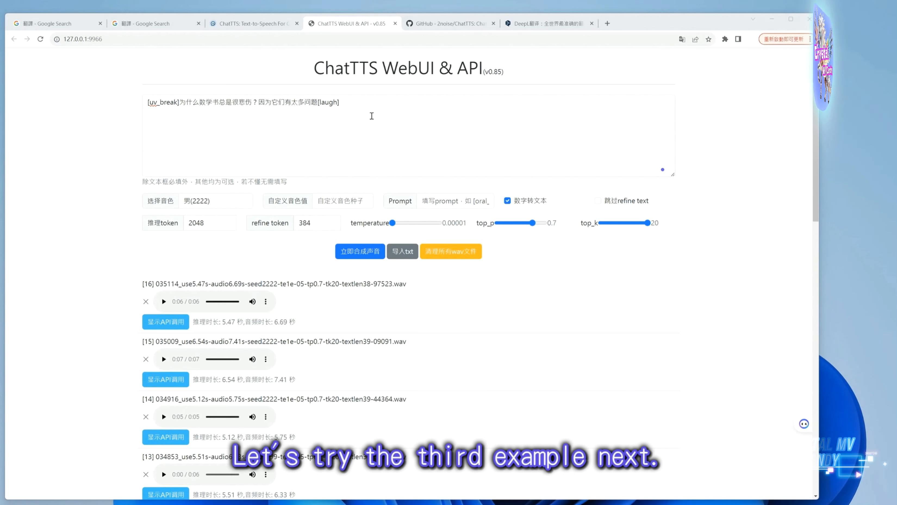
Replace the text with the six-line Chinese 花枝意面 joke, with its last line tagged [uv_break] and [laugh], then synthesize and play it
drag(371, 116, 140, 111)
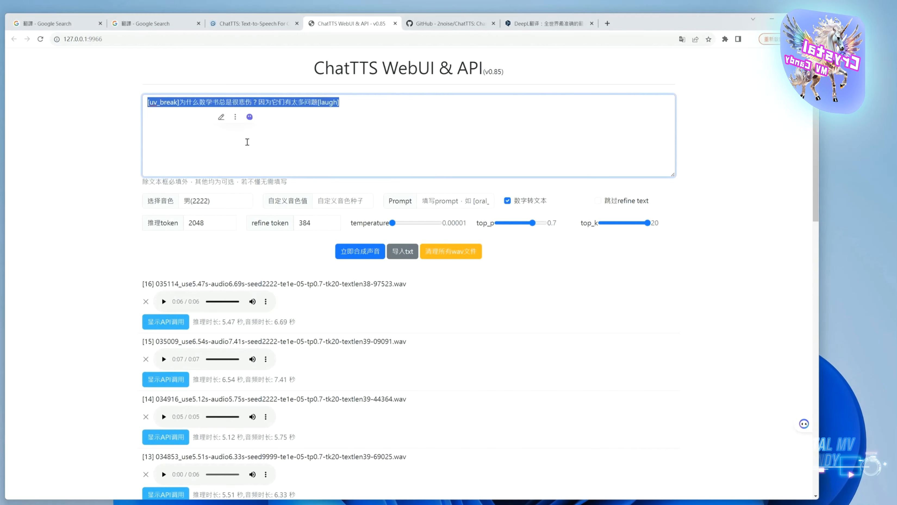
text(讲个笑话给你听一下 小明到夜市吃宵夜... 看到招牌上写着「花枝意面」就叫碗来吃吃看... 吃到一半小明发现?面根本没有花枝，觉得被骗了！ 就问老板娘：「老板娘，我的花枝意面?怎么根本没花枝呢？」 [uv_break]老板娘：「花枝是我的名字啦！」[laugh])
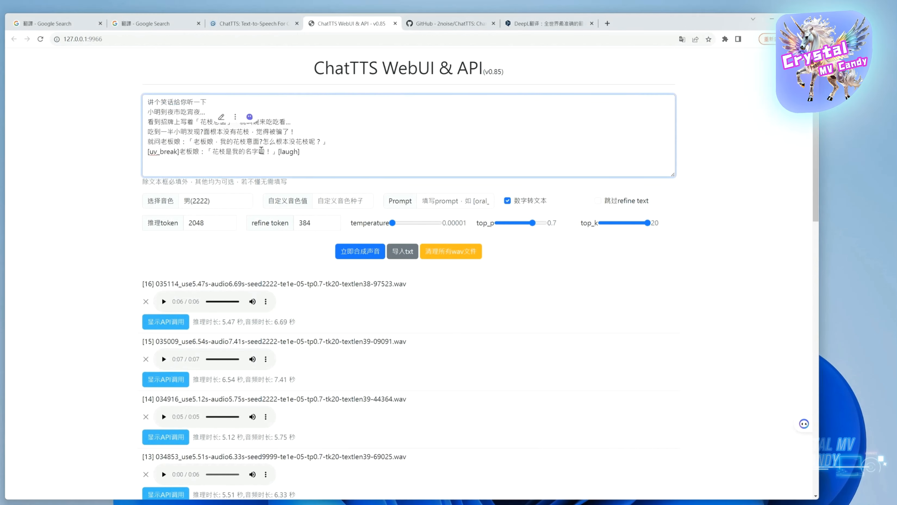
click(349, 121)
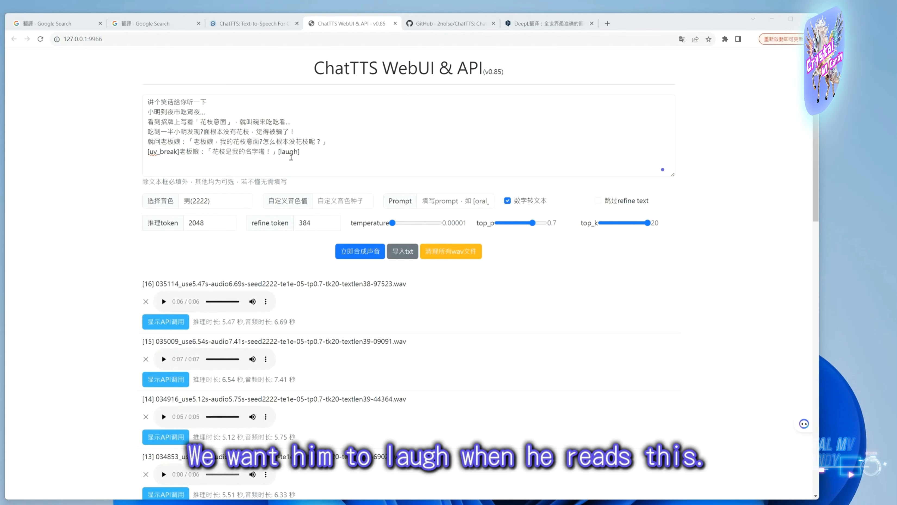
click(359, 254)
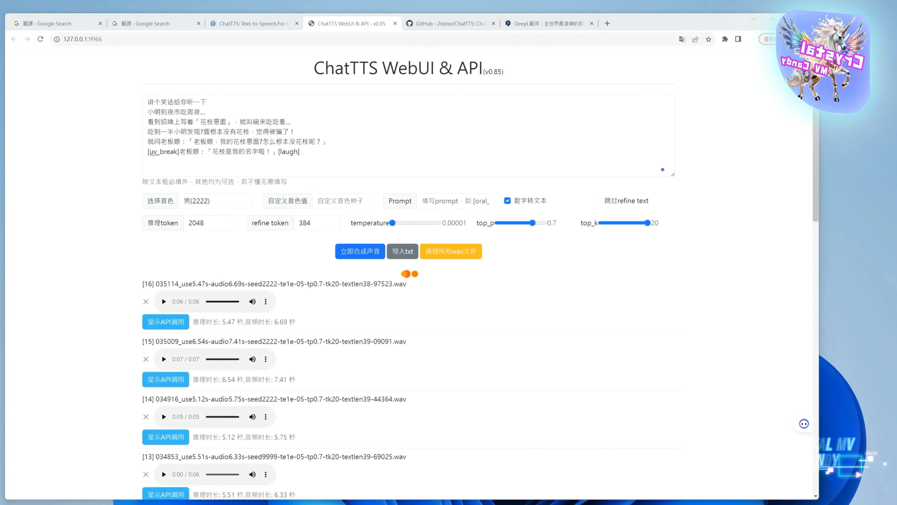
click(165, 302)
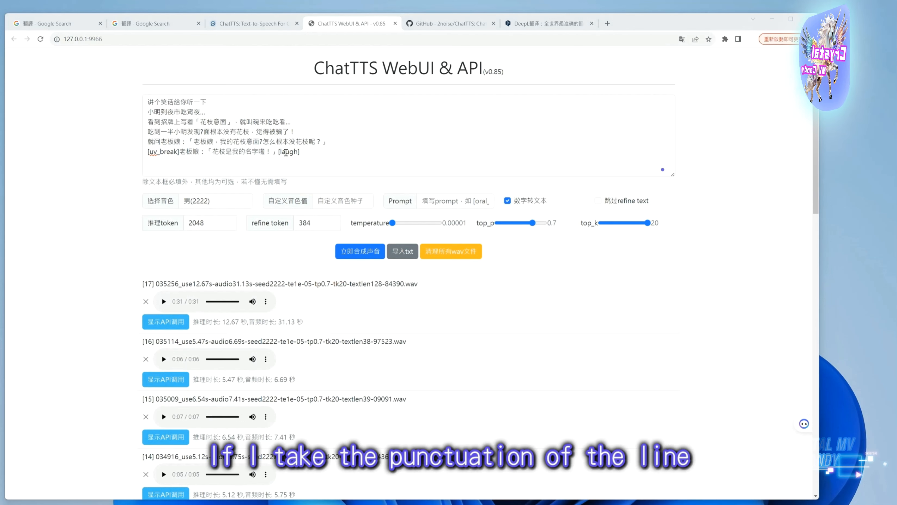
Replace the Chinese joke with the version whose last line is "[uv_break]老板娘說 花枝是我的名字啦 [laugh]", then synthesize and play it
drag(312, 160, 127, 159)
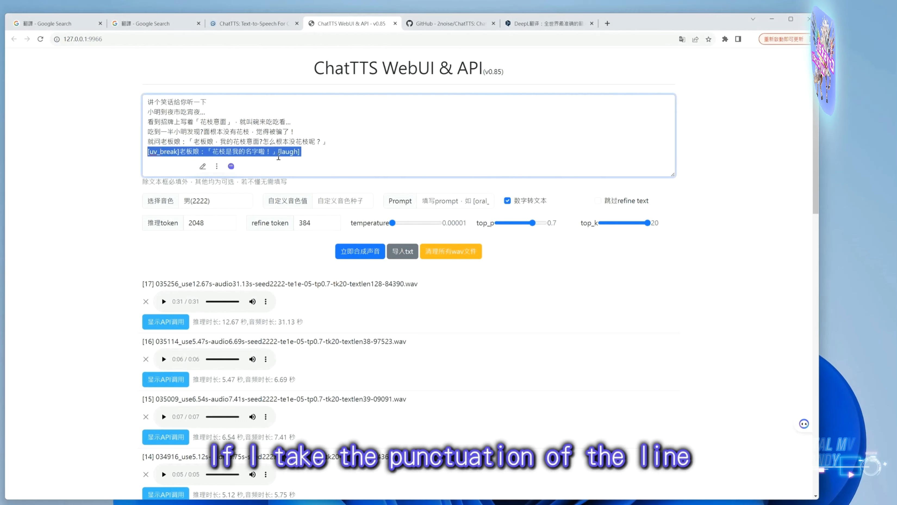
click(308, 152)
drag(317, 157, 108, 99)
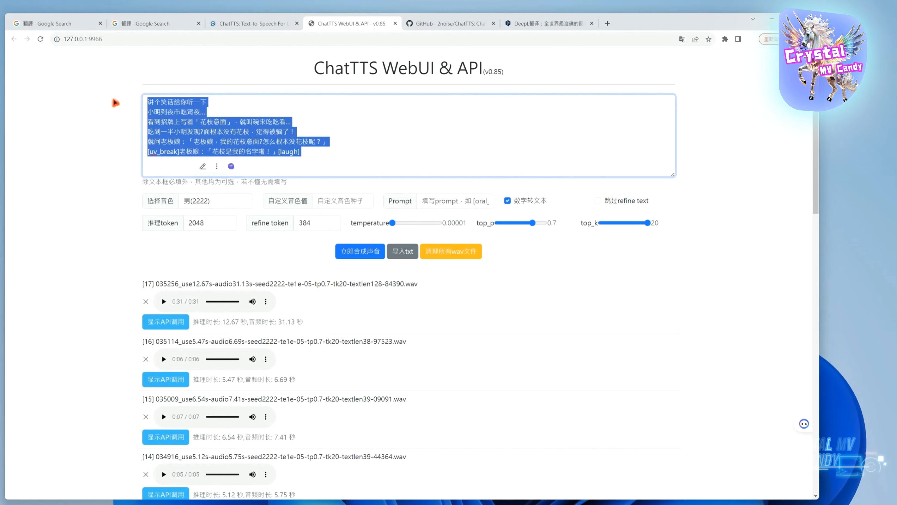
text(讲个笑话给你听一下 小明到夜市吃宵夜... 看到招牌上写着「花枝意面」，就叫碗来吃吃看... 吃到一半小明发现?面根本没有花枝，觉得被骗了！ 就问老板娘：「老板娘，我的花枝意面?怎么根本没花枝呢？」 [uv_break]老板娘說 花枝是我的名字啦 [laugh])
drag(263, 155, 169, 155)
click(338, 146)
click(375, 254)
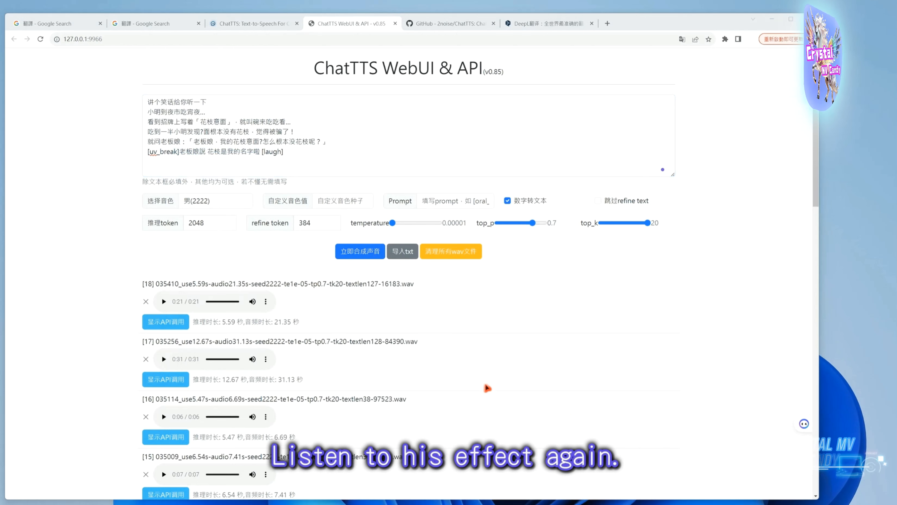
click(170, 303)
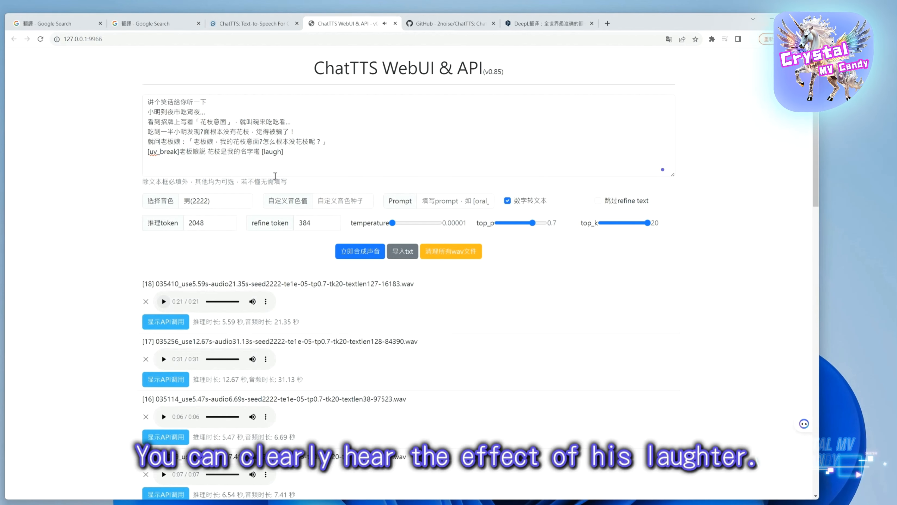
Open github.com/jianchang512/ChatTTS-ui in a new browser tab and go to the Windows package releases linked in its README
click(607, 23)
text(https://github.com/jianchang512/ChatTTS-ui)
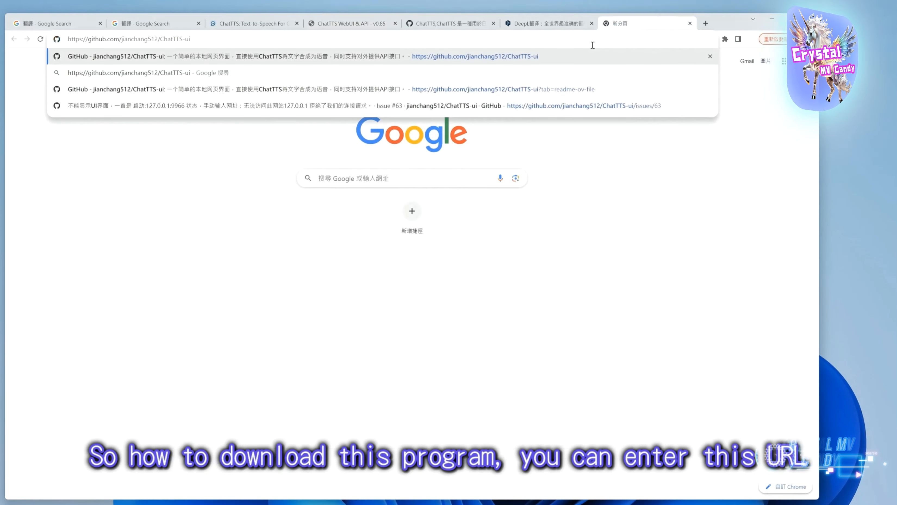
key(Return)
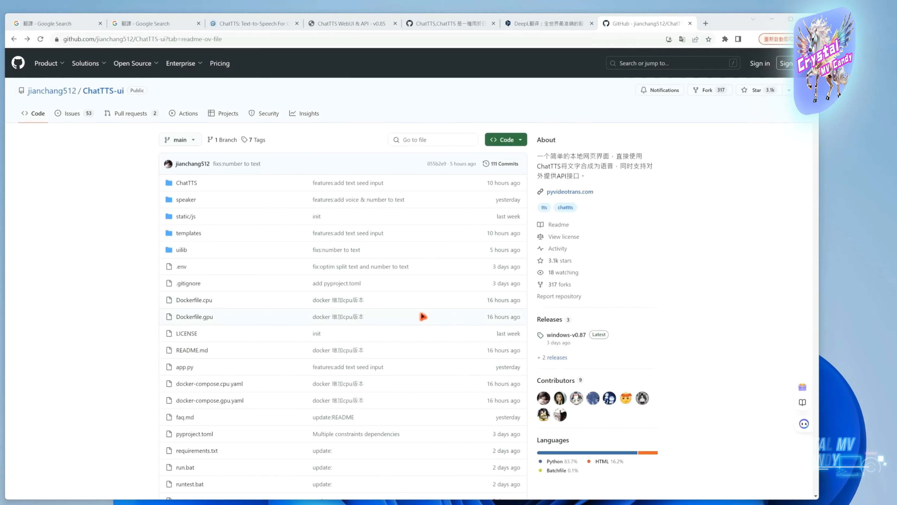
scroll(397, 316, down, 3)
scroll(257, 340, down, 5)
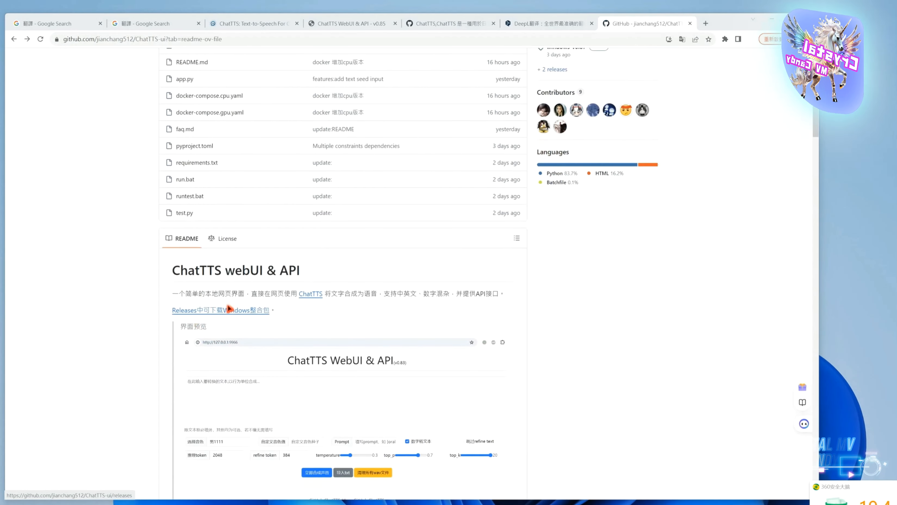
click(260, 315)
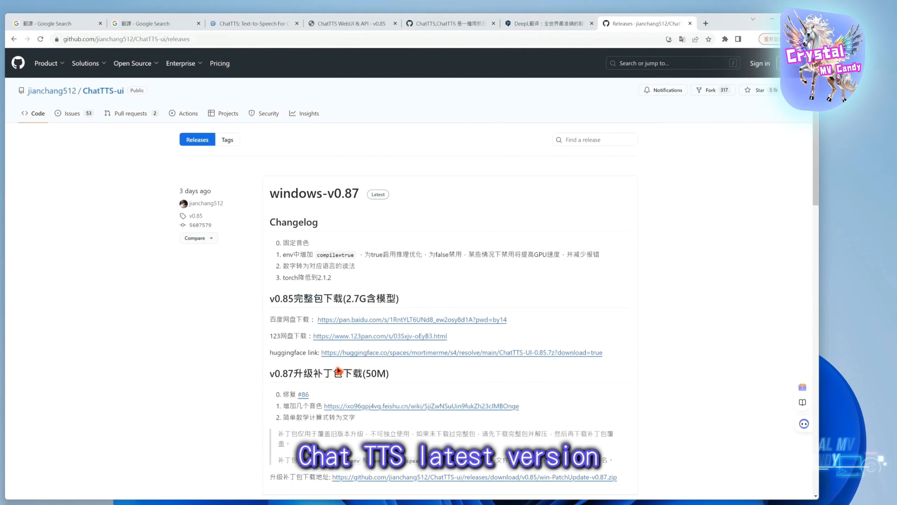
Download the full v0.85 package ChatTTS-UI-0.85.7z from the Hugging Face link and show the recent downloads
scroll(416, 354, down, 1)
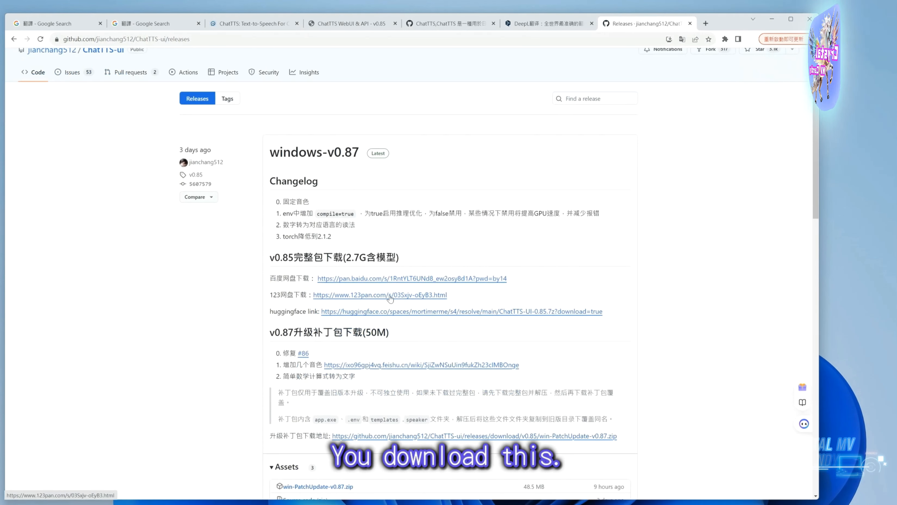
click(456, 313)
click(725, 39)
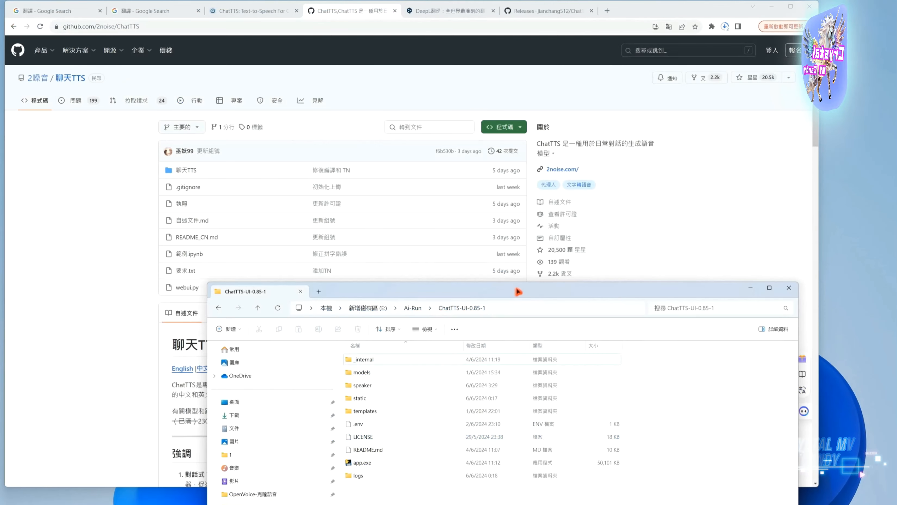
Switch to File Explorer and run app.exe from the ChatTTS-UI-0.85-1 folder to start the WebUI
drag(519, 291, 540, 261)
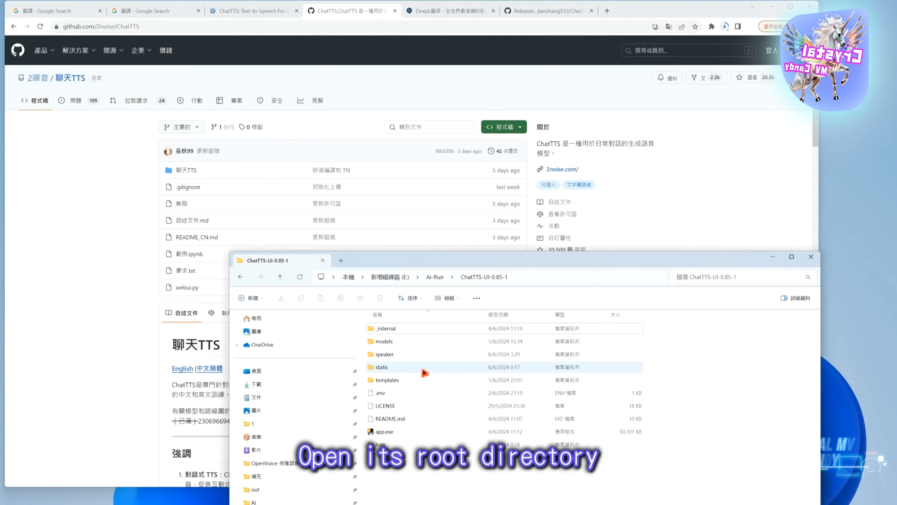
click(388, 437)
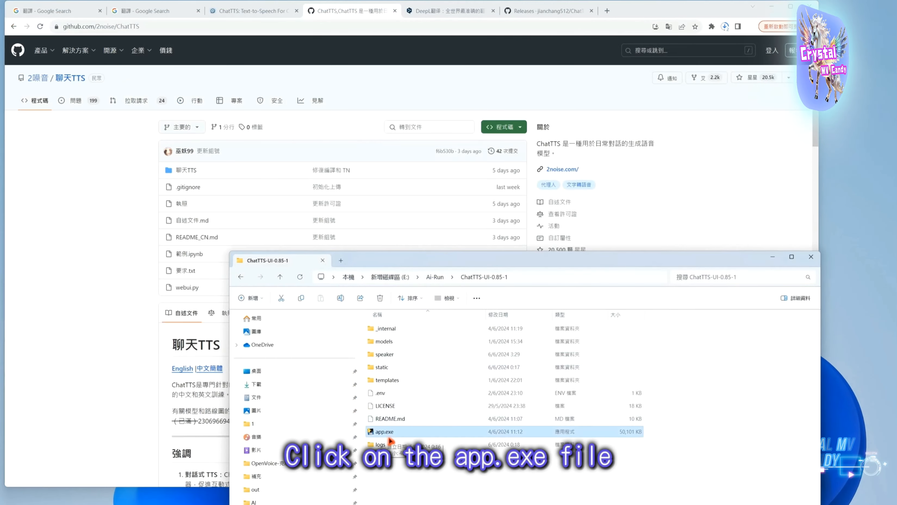
double_click(388, 437)
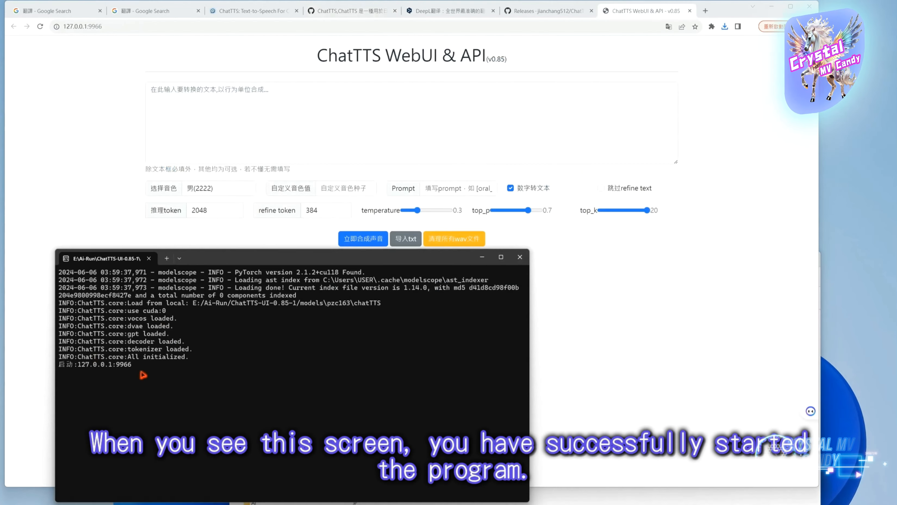
drag(143, 375, 60, 368)
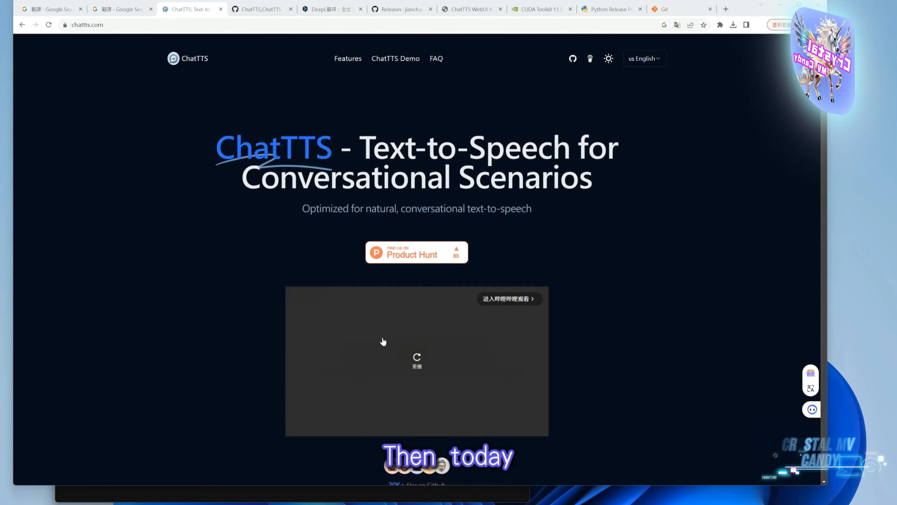